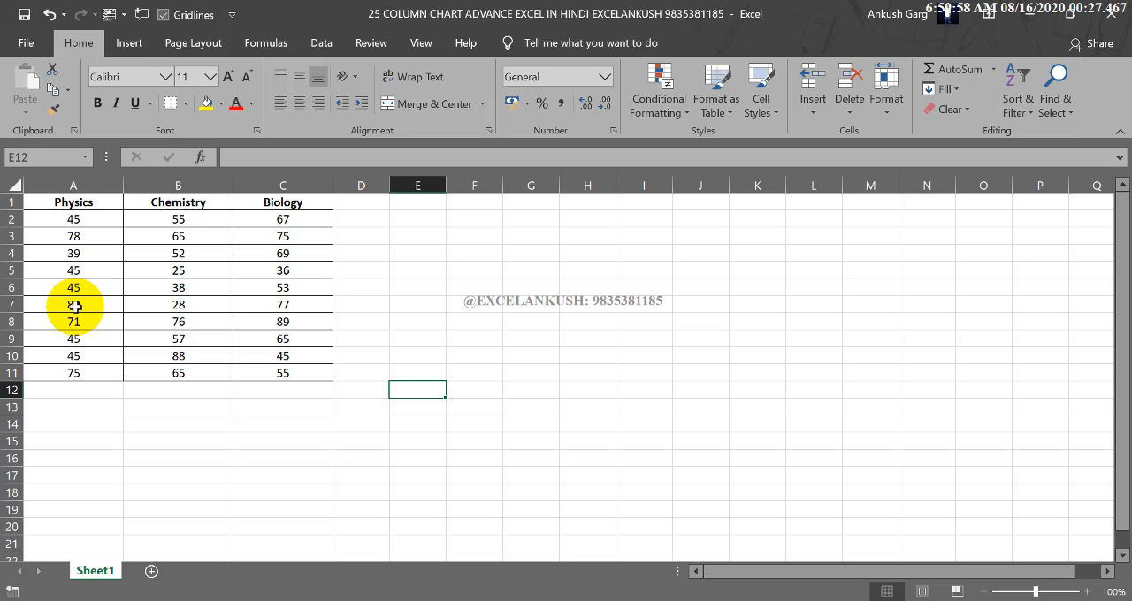
# Try to insert a recommended chart and a clustered column chart with no data selected, and delete the blank chart.
pyautogui.click(133, 43)
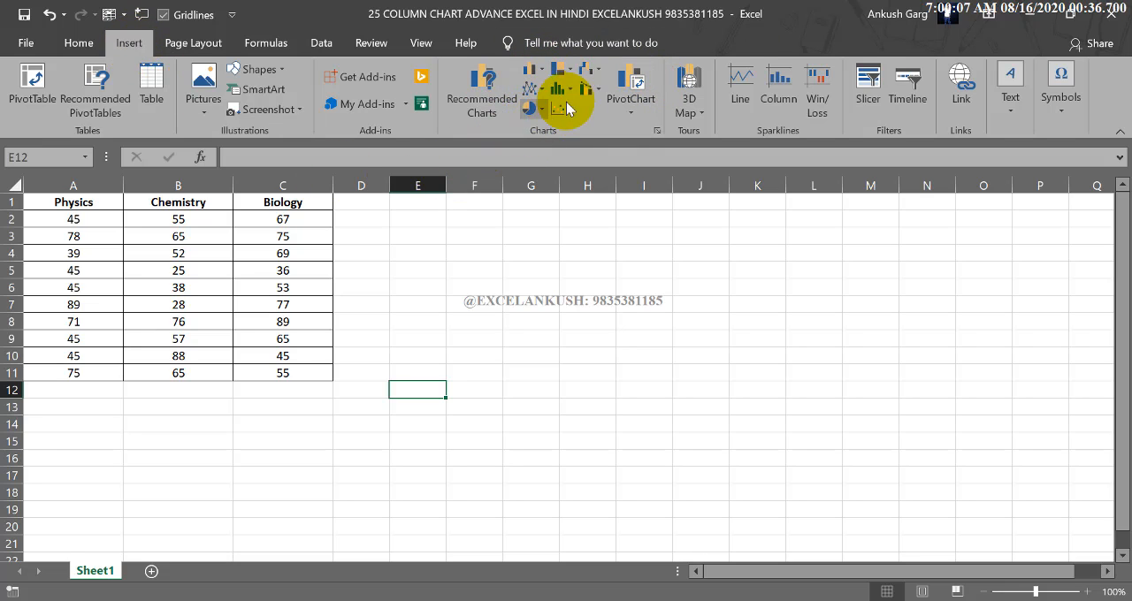
pyautogui.click(506, 105)
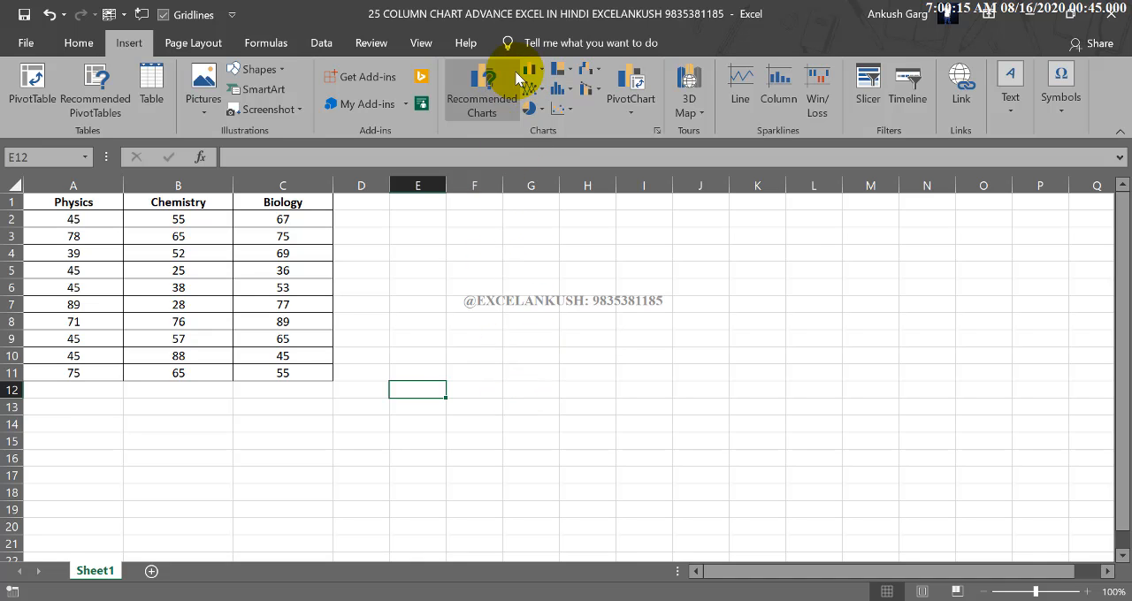
pyautogui.click(492, 97)
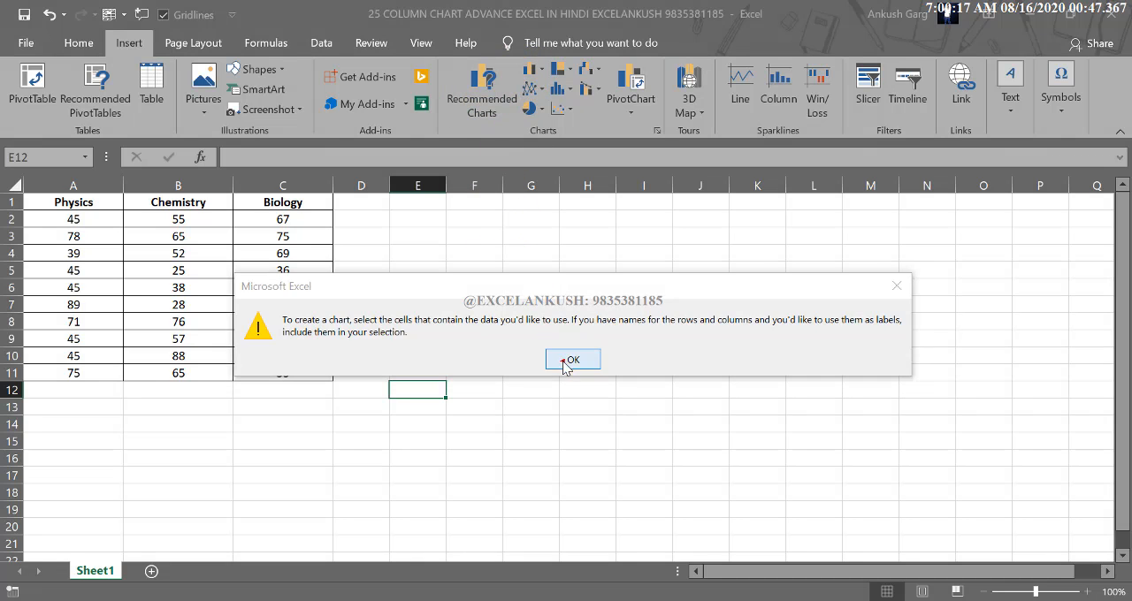
pyautogui.click(566, 358)
pyautogui.click(535, 75)
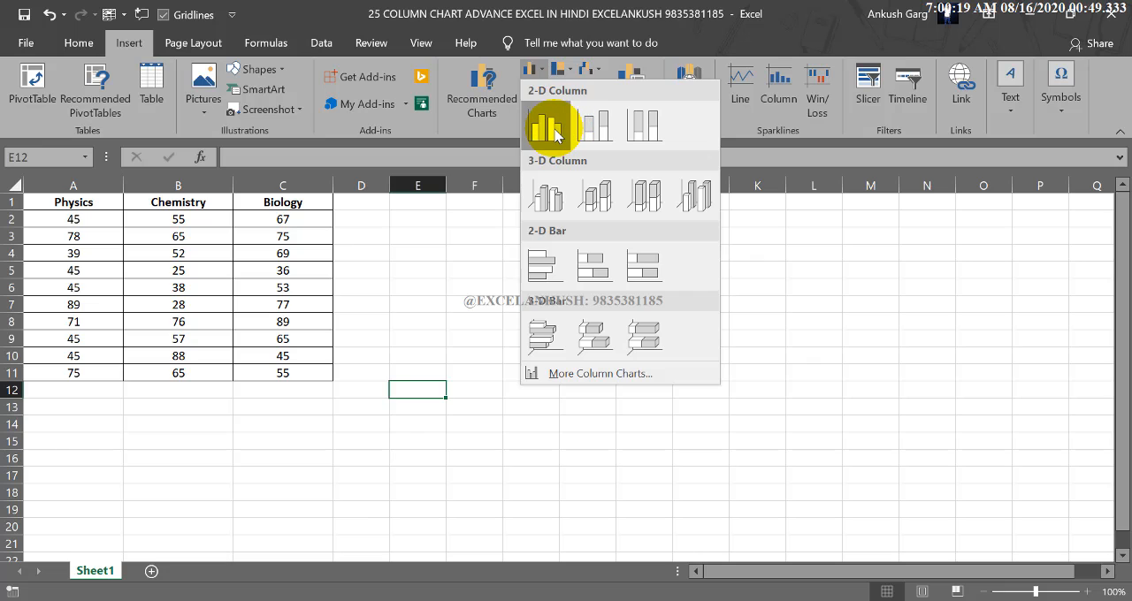
pyautogui.click(555, 132)
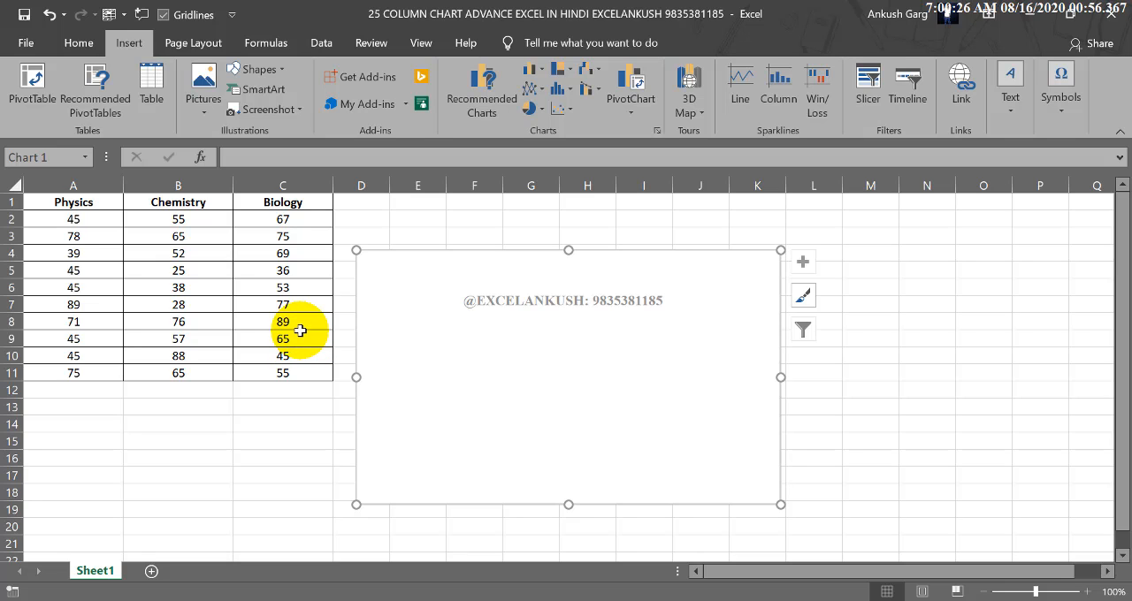
pyautogui.press('Delete')
# Insert a 2-D clustered column chart of the Physics data A1:A11, and enlarge it beside the table to span columns D to M.
pyautogui.moveTo(78, 202); pyautogui.dragTo(70, 372)
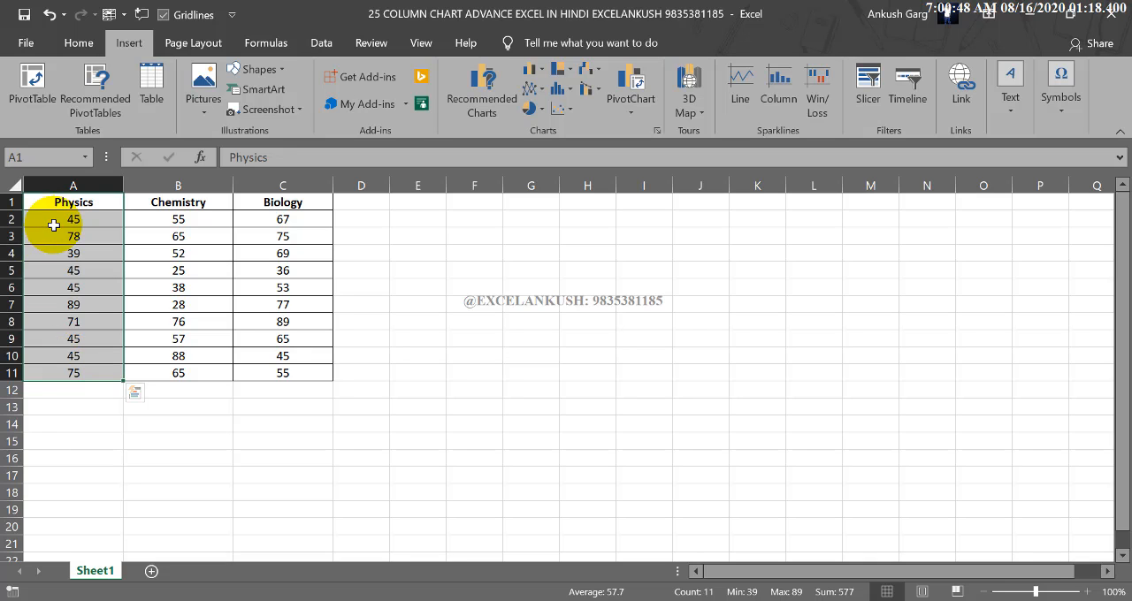
pyautogui.click(540, 76)
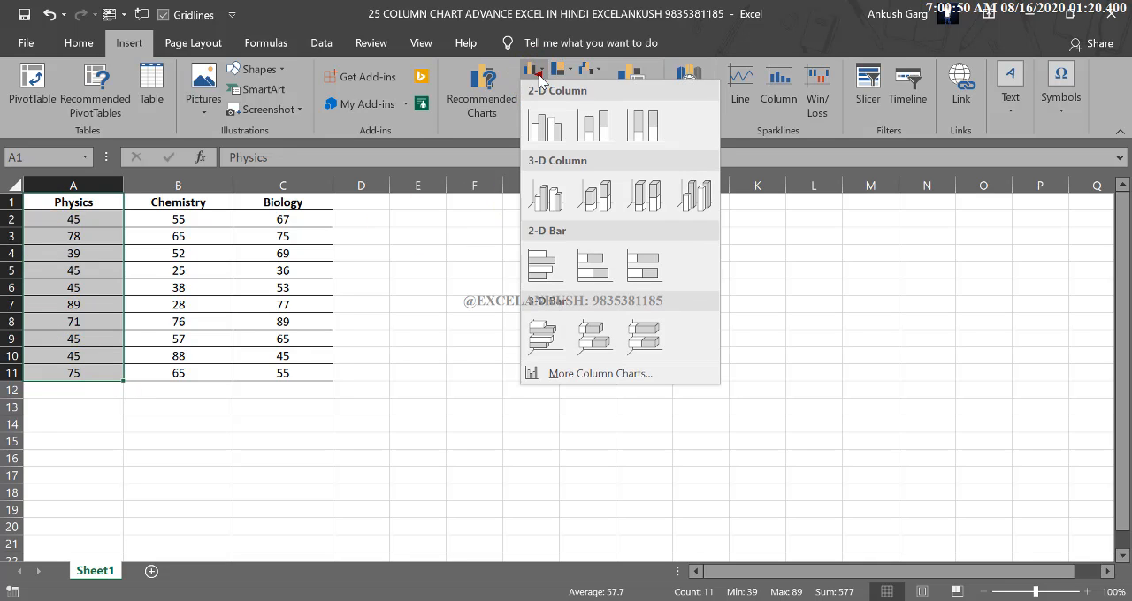
pyautogui.click(548, 128)
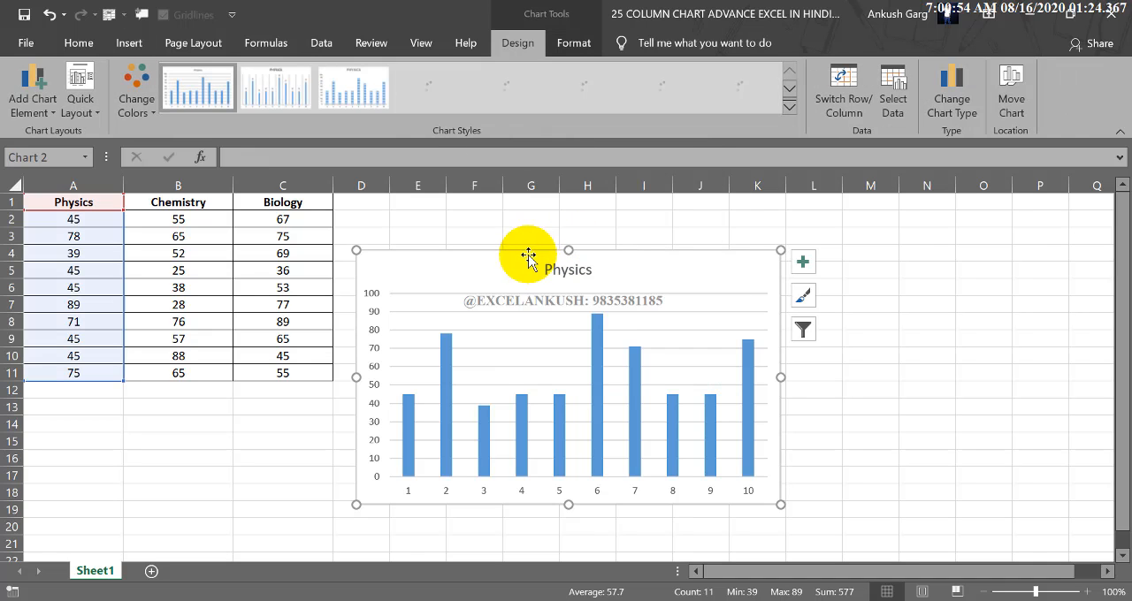
pyautogui.moveTo(523, 253); pyautogui.dragTo(542, 204)
pyautogui.moveTo(790, 464); pyautogui.dragTo(901, 492)
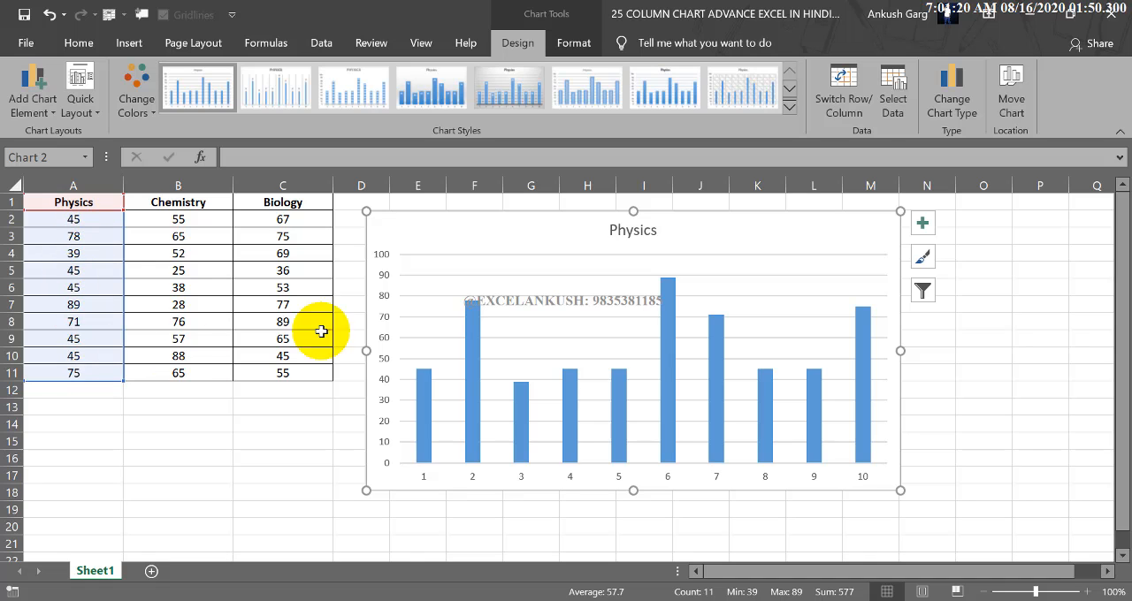
# Set the Physics mark in cell A5 to 200.
pyautogui.click(102, 275)
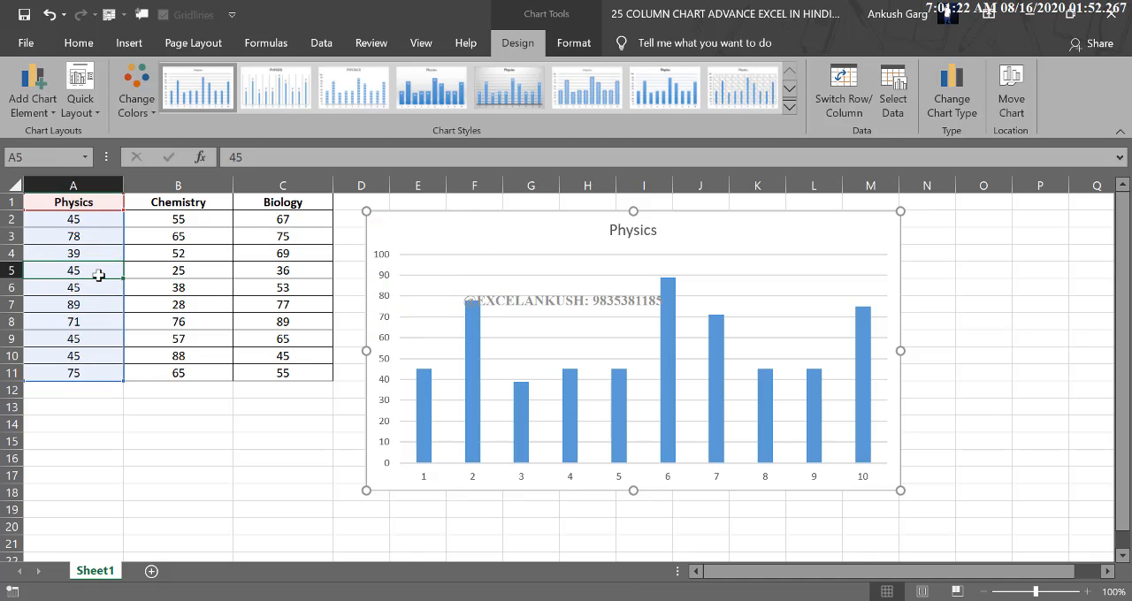
pyautogui.write('2')
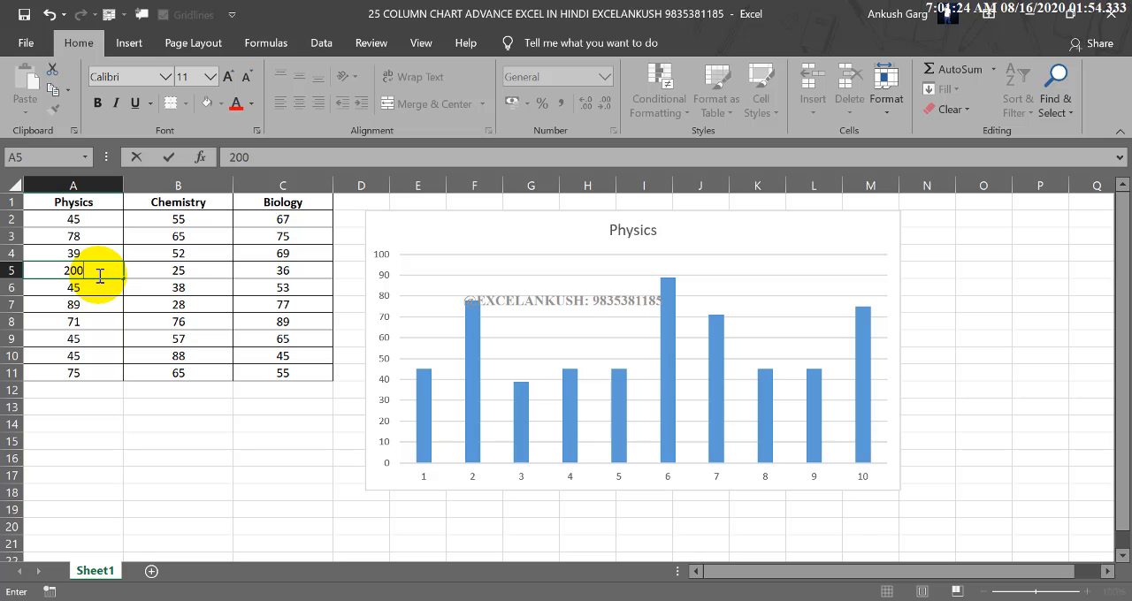
pyautogui.write('00')
pyautogui.press('Return')
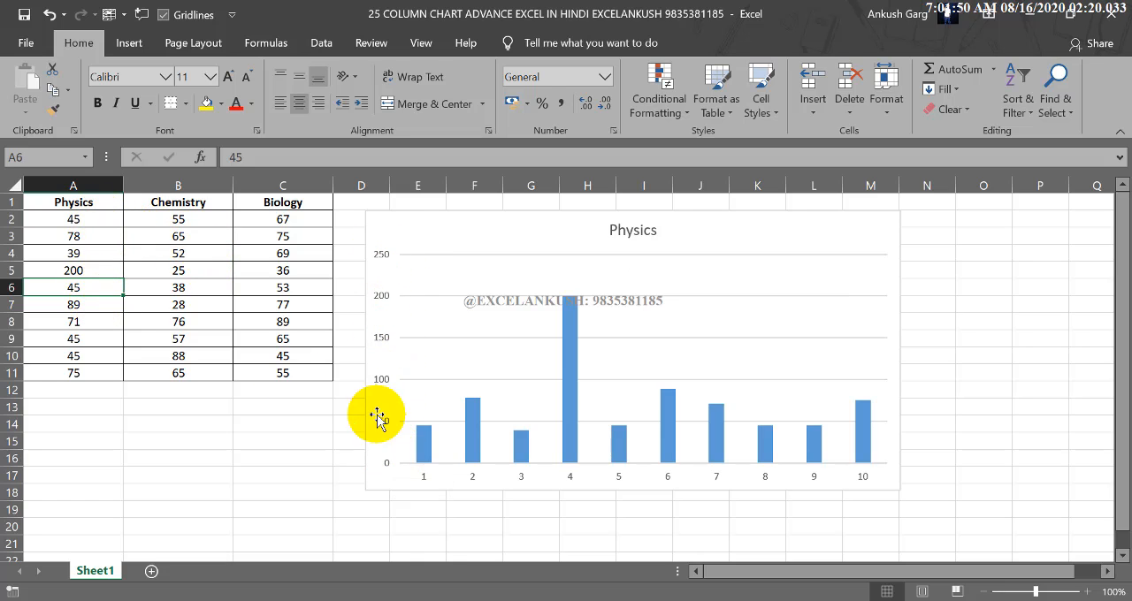
# Change the Physics mark in cell A5 to 56.
pyautogui.click(72, 269)
pyautogui.write('56')
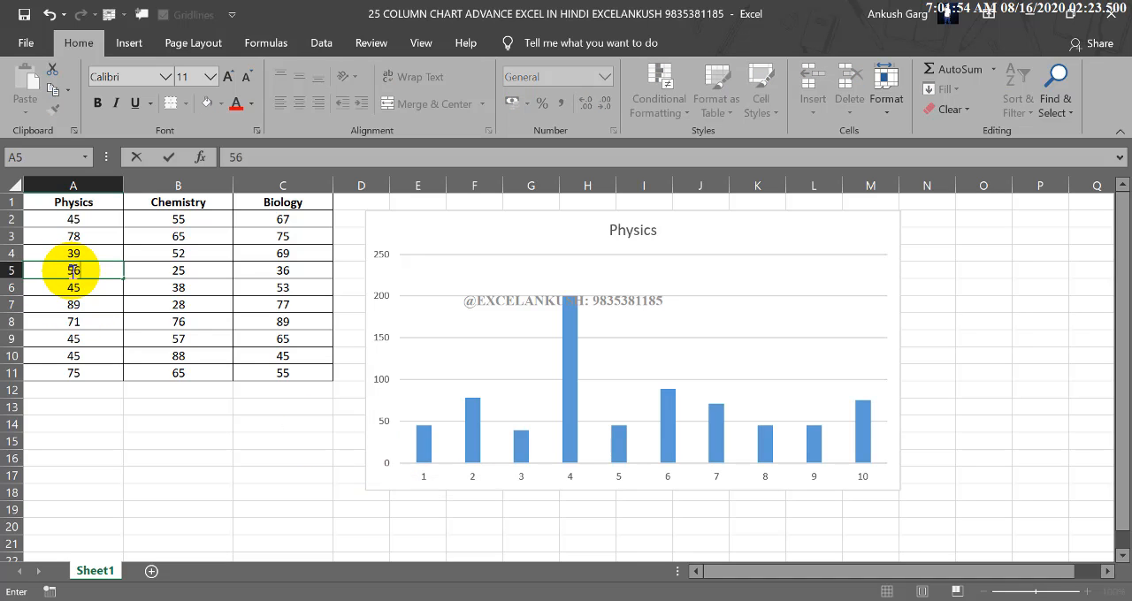
pyautogui.press('Return')
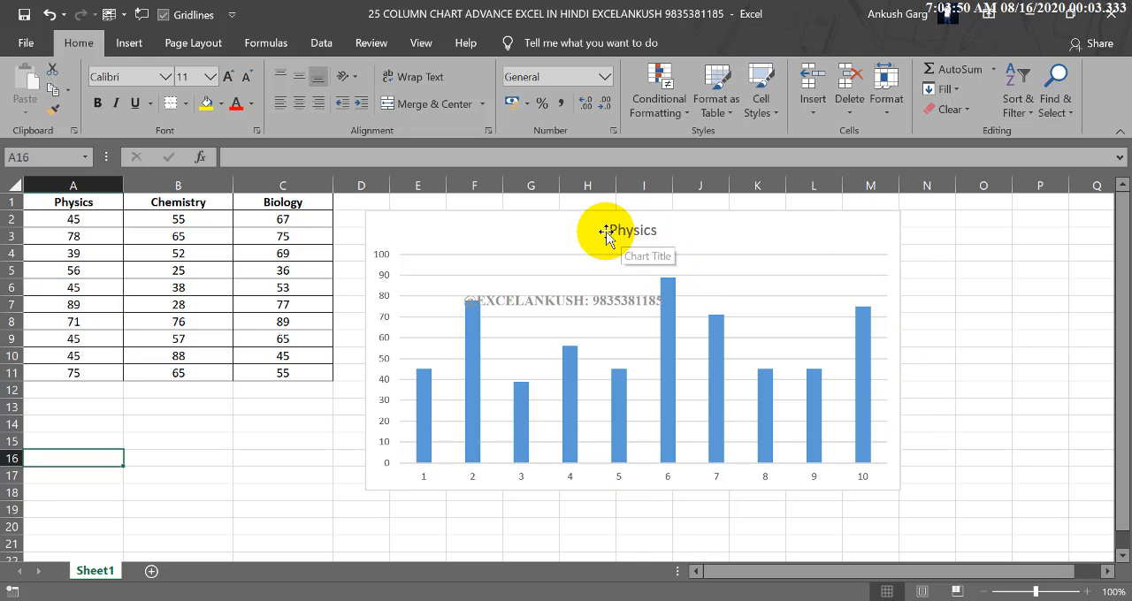
# Examine the Physics chart's title, value axis and columns, including the format options of the second column.
pyautogui.click(644, 232)
pyautogui.click(626, 232)
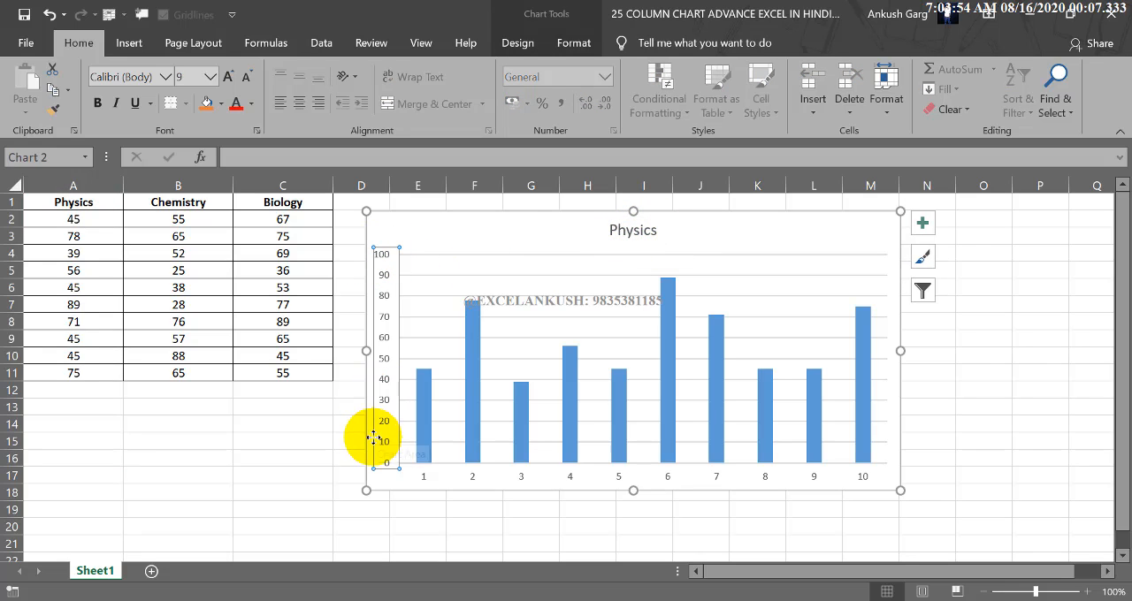
pyautogui.click(421, 409)
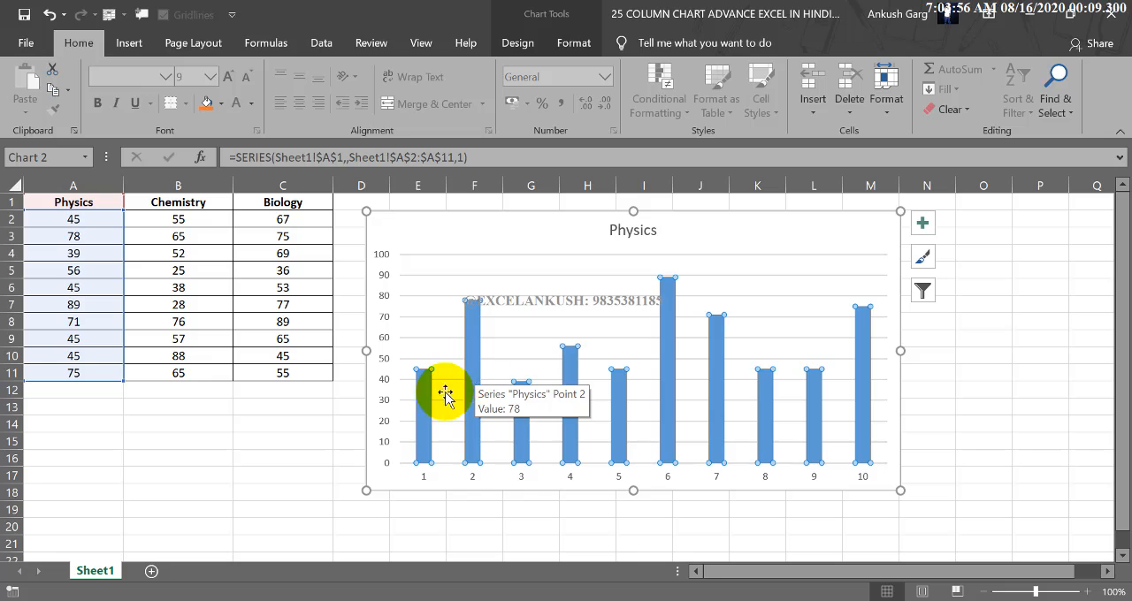
pyautogui.click(424, 406)
pyautogui.doubleClick(476, 329)
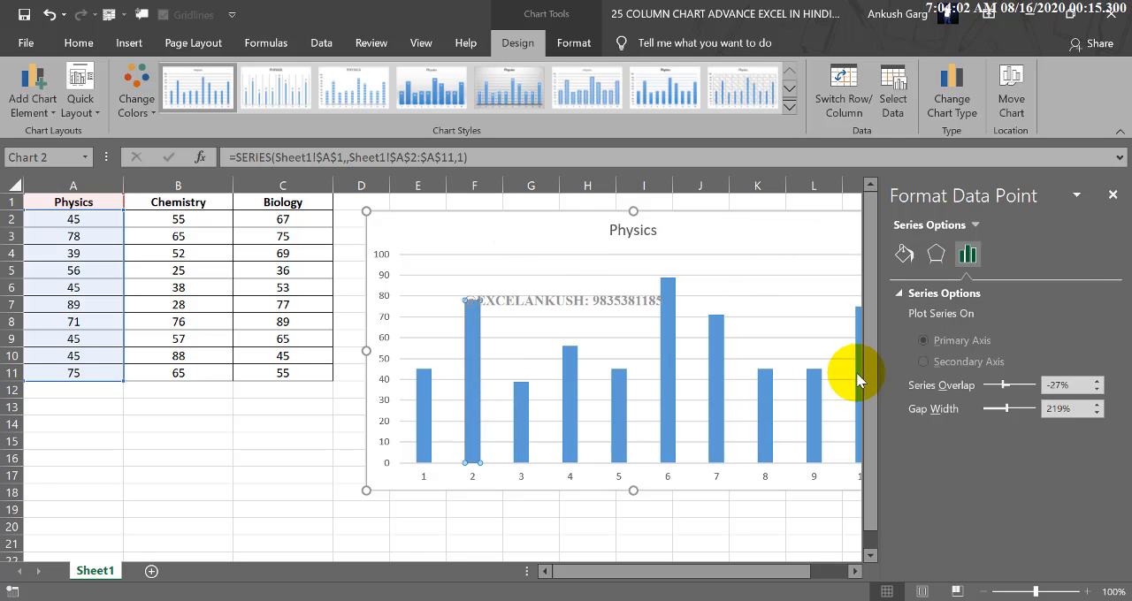
pyautogui.click(1113, 195)
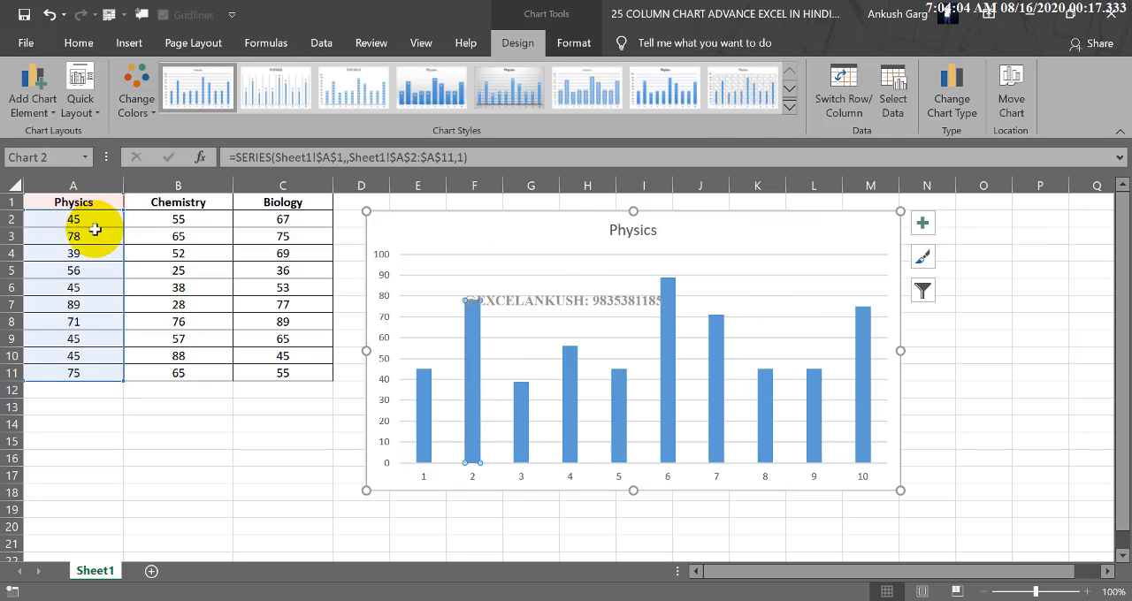
pyautogui.click(88, 400)
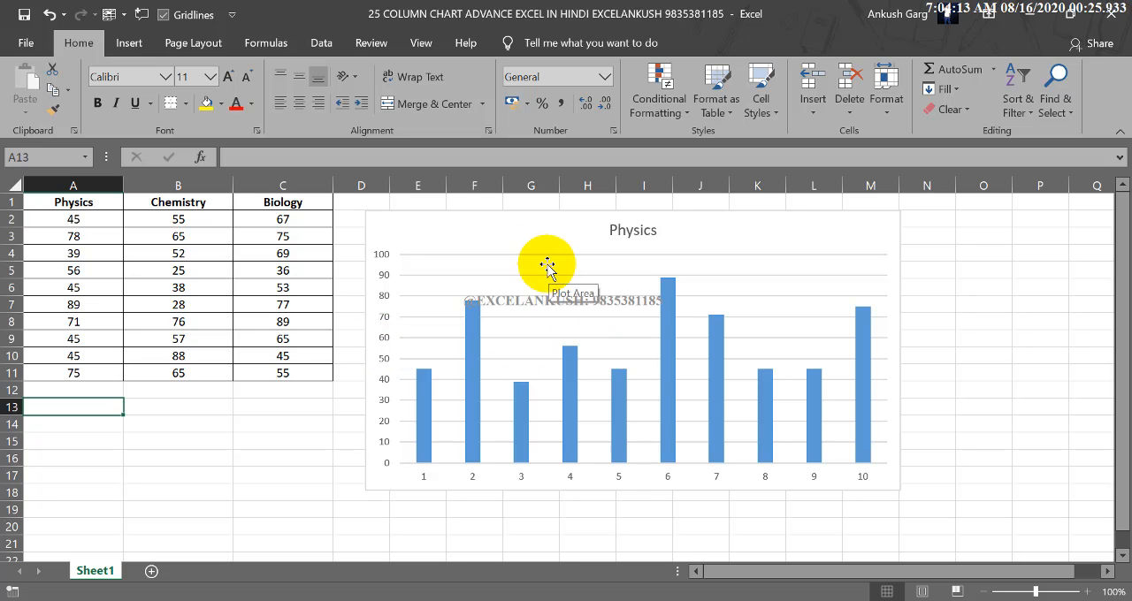
# Delete the Physics column chart from the sheet.
pyautogui.click(506, 227)
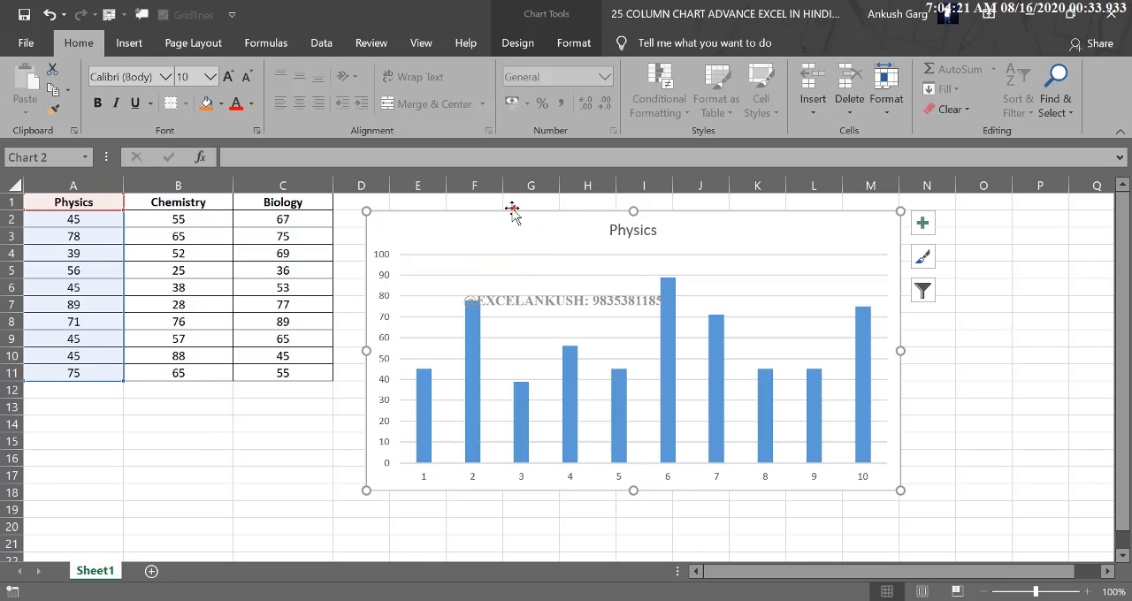
pyautogui.press('Delete')
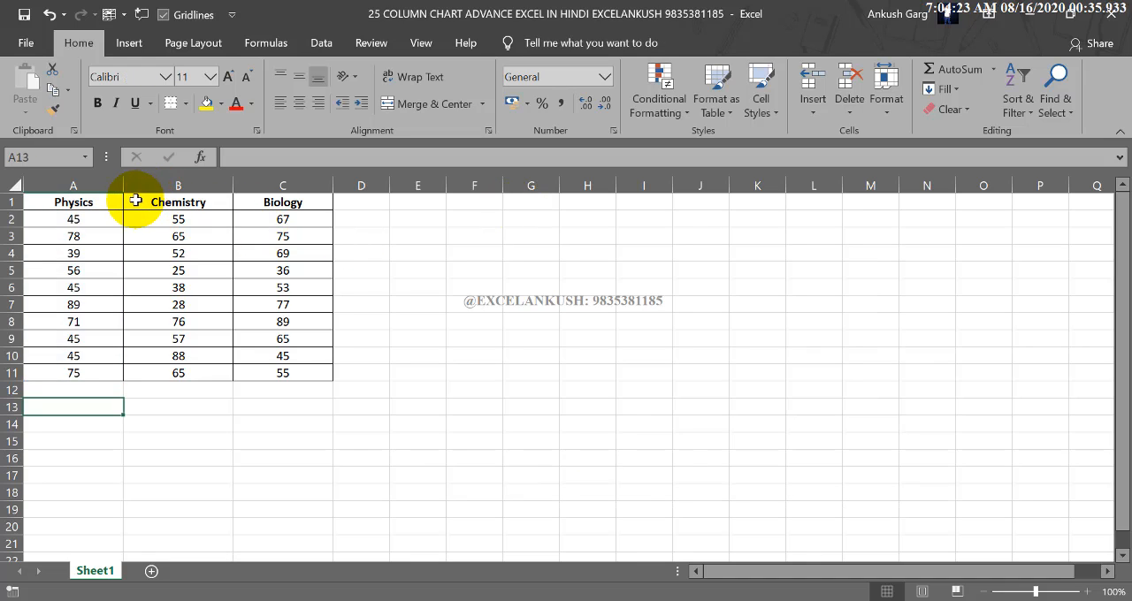
pyautogui.moveTo(80, 203); pyautogui.dragTo(79, 372)
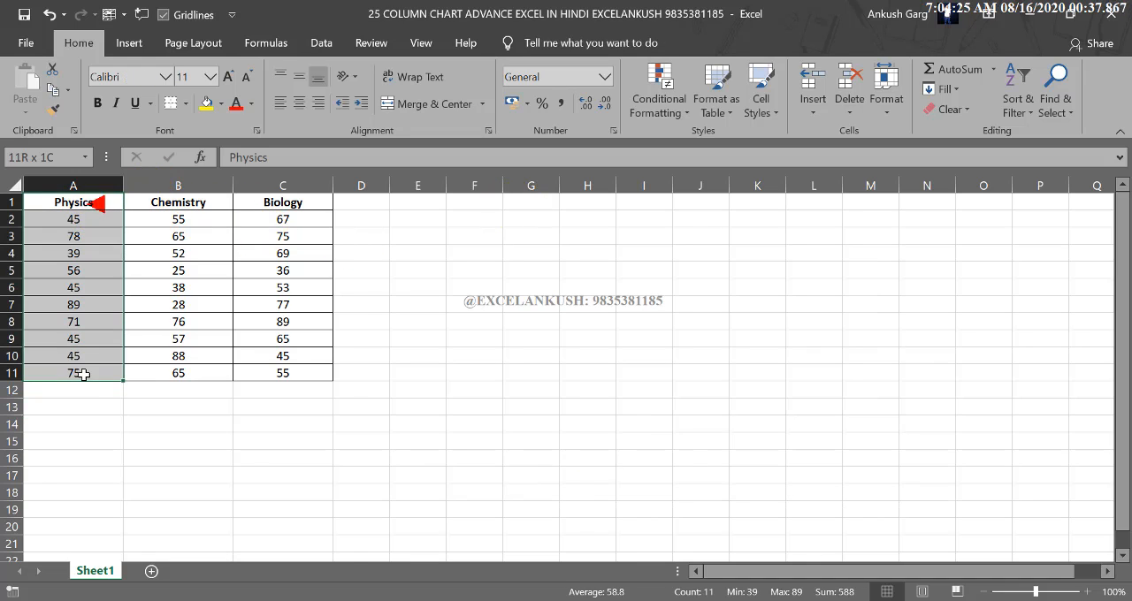
pyautogui.moveTo(189, 203); pyautogui.dragTo(173, 370)
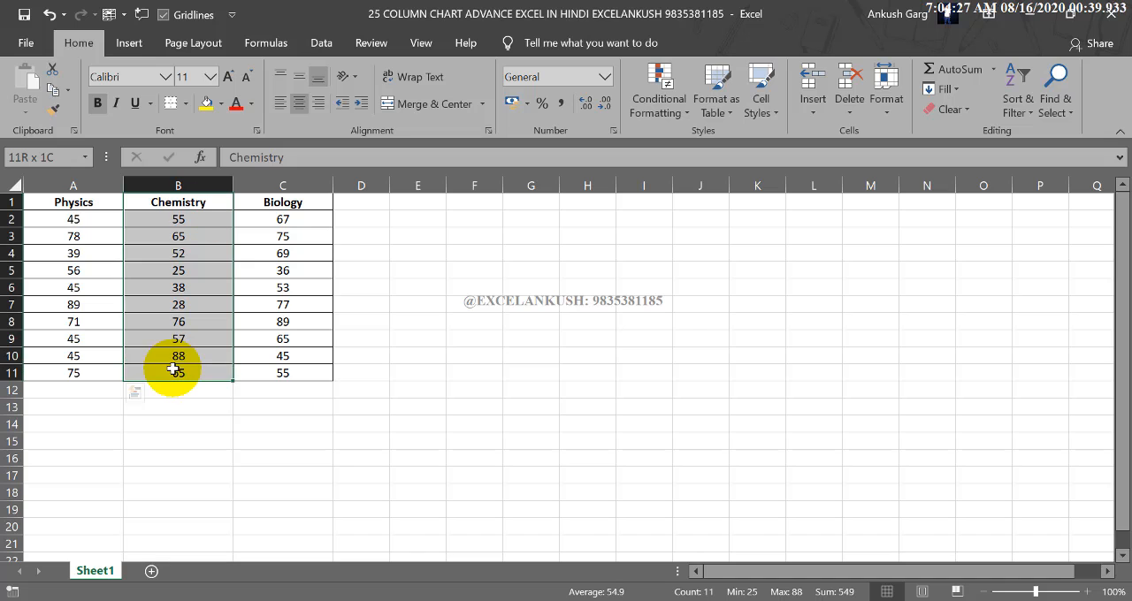
pyautogui.moveTo(282, 203); pyautogui.dragTo(275, 371)
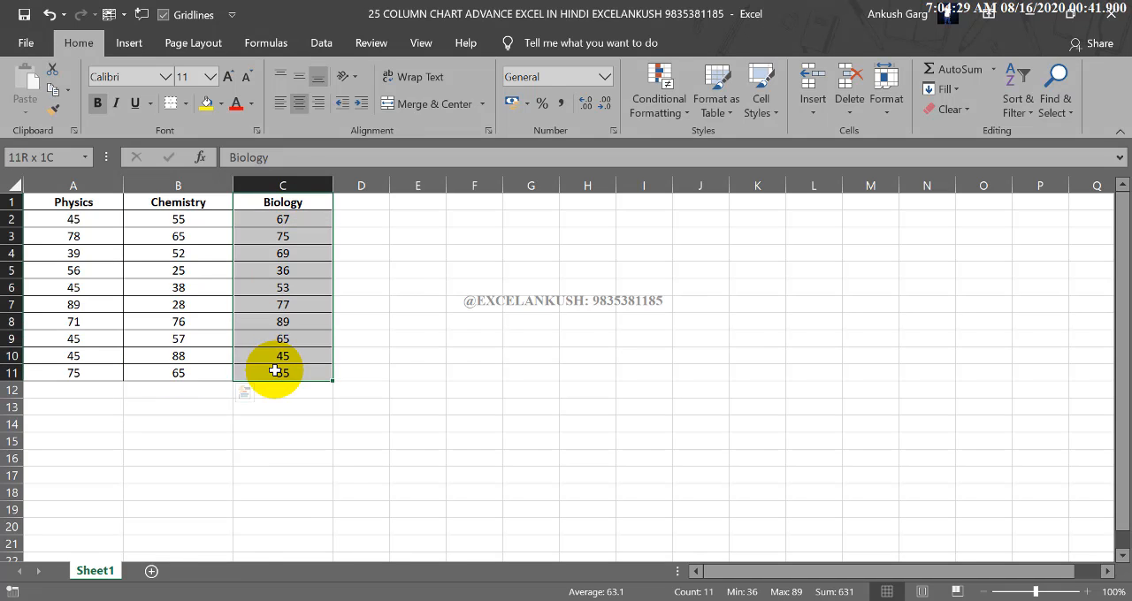
# Insert a 2-D clustered column chart from the Physics data in A1:A11.
pyautogui.moveTo(79, 202); pyautogui.dragTo(85, 370)
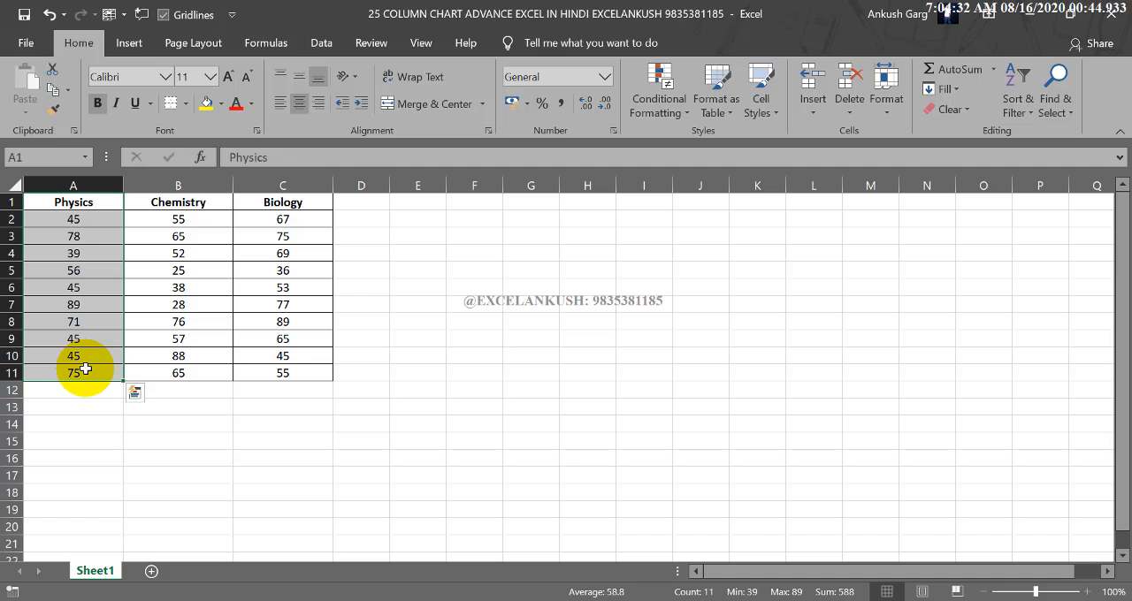
pyautogui.click(133, 42)
pyautogui.click(534, 70)
pyautogui.click(543, 125)
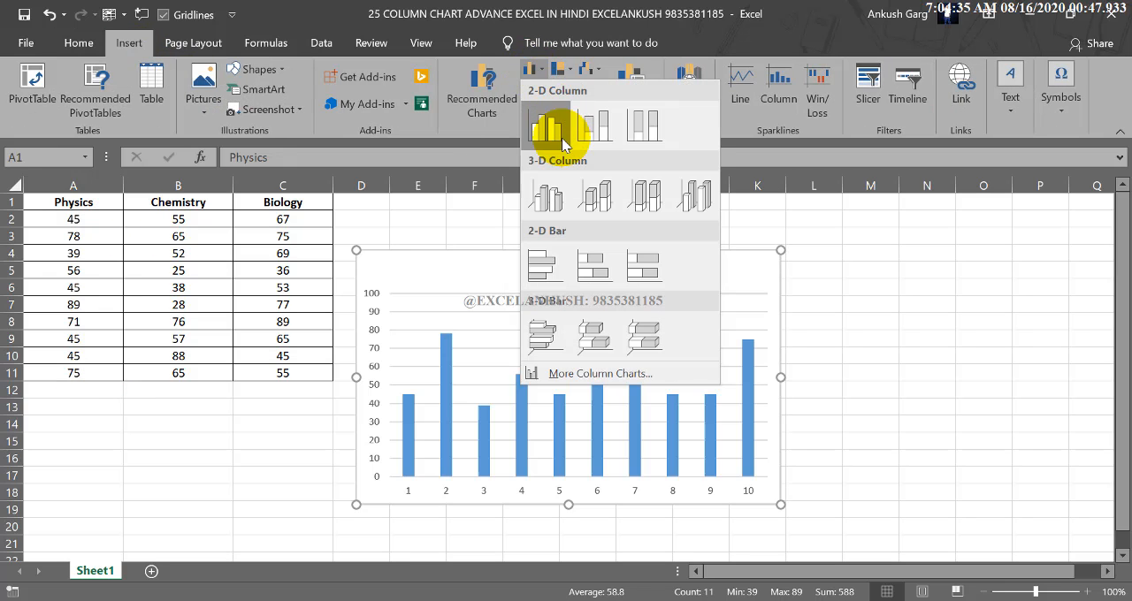
# Move the Physics chart up beside the table and narrow it to span columns D to F, down to row 16.
pyautogui.moveTo(583, 261); pyautogui.dragTo(586, 209)
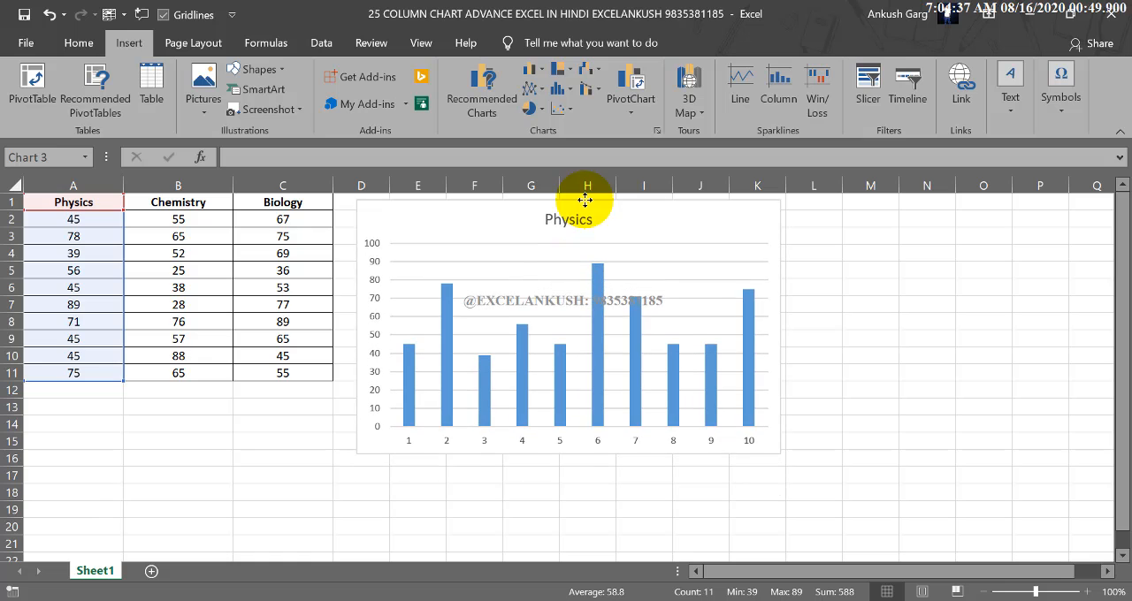
pyautogui.moveTo(776, 325); pyautogui.dragTo(592, 325)
pyautogui.moveTo(593, 453); pyautogui.dragTo(501, 462)
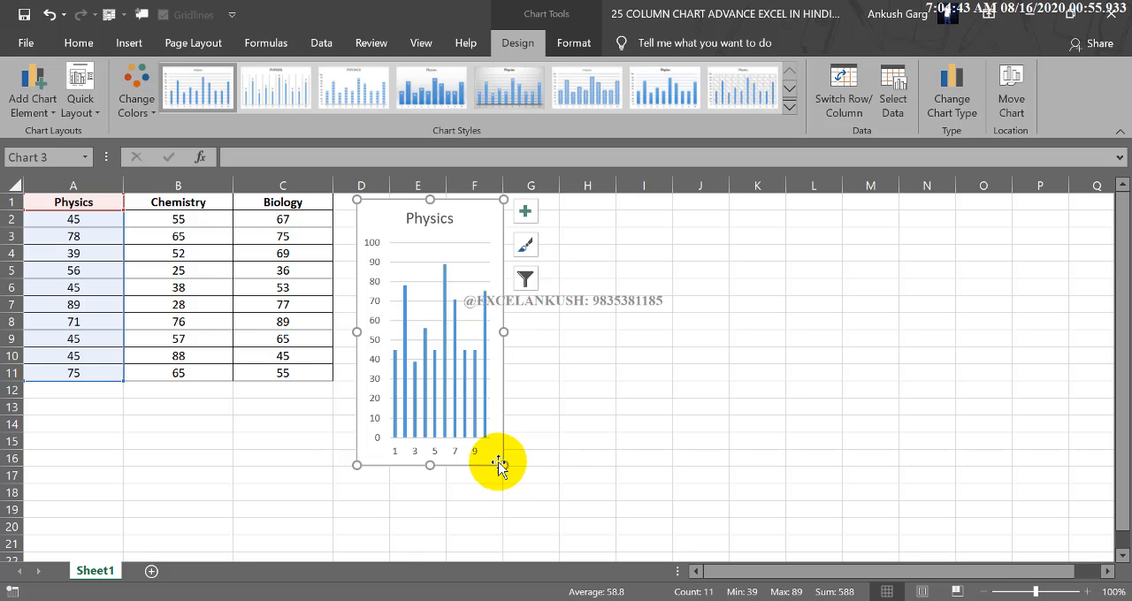
pyautogui.moveTo(354, 459); pyautogui.dragTo(333, 462)
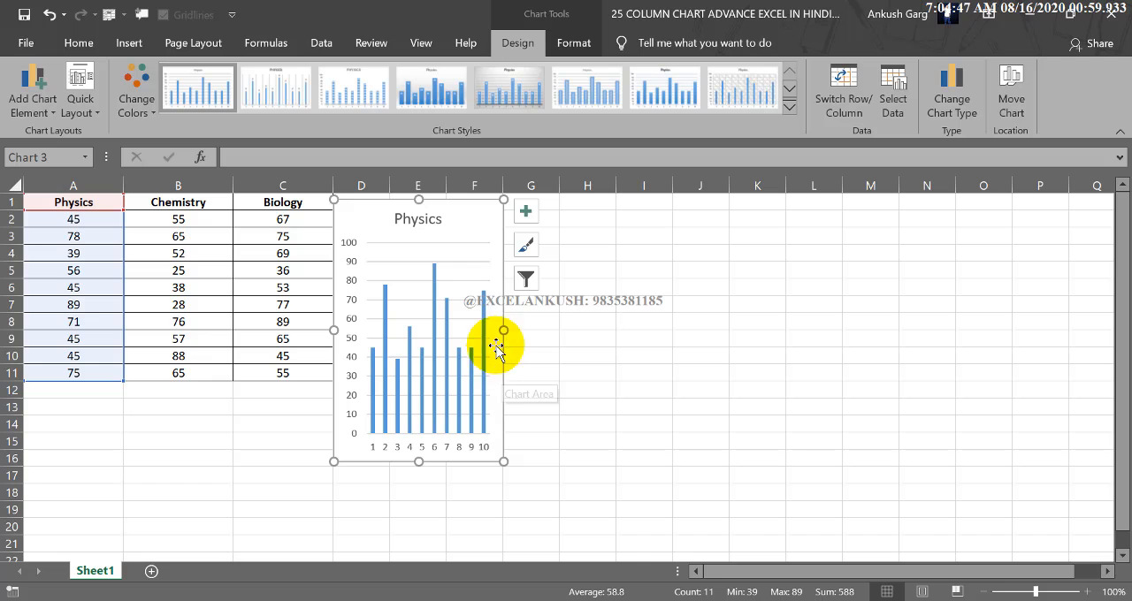
# Insert a 2-D clustered column chart from the Chemistry data in B1:B11.
pyautogui.moveTo(157, 207); pyautogui.dragTo(157, 375)
pyautogui.click(131, 43)
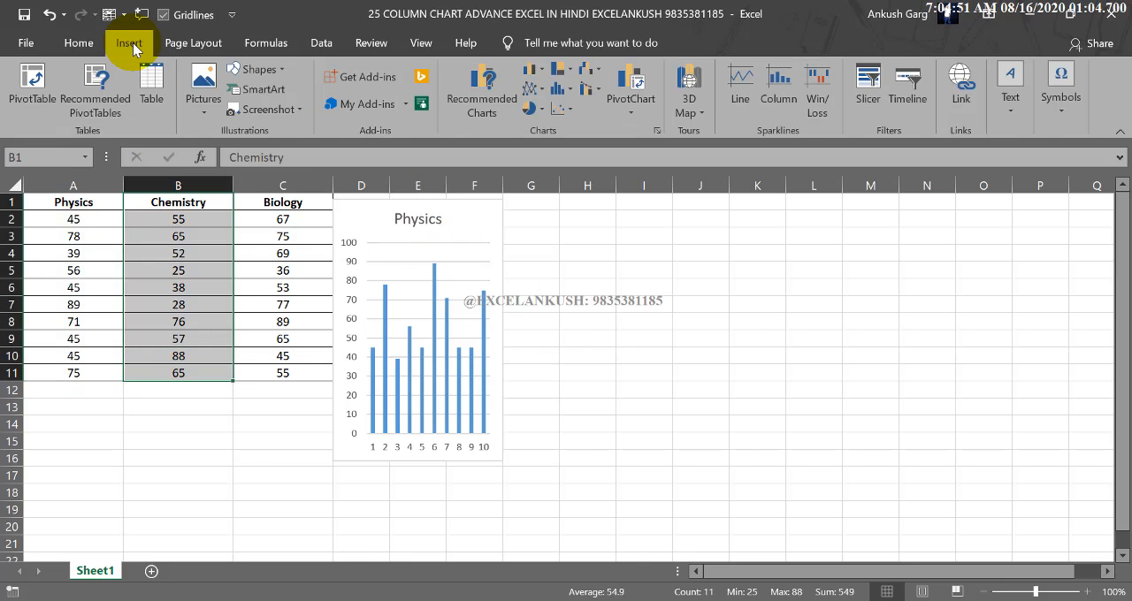
pyautogui.click(536, 72)
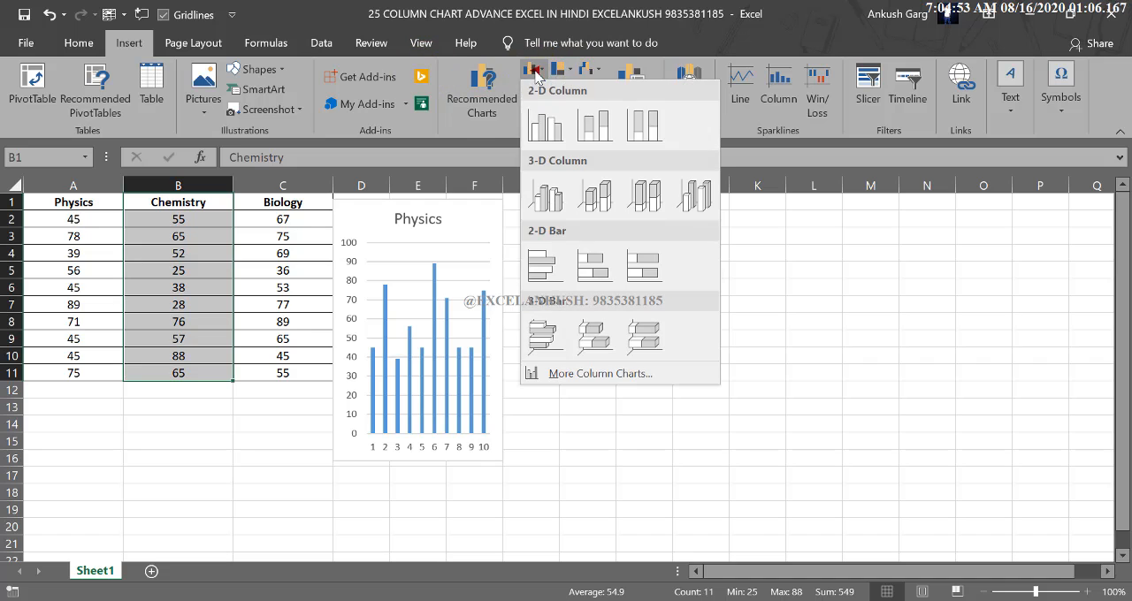
pyautogui.click(535, 115)
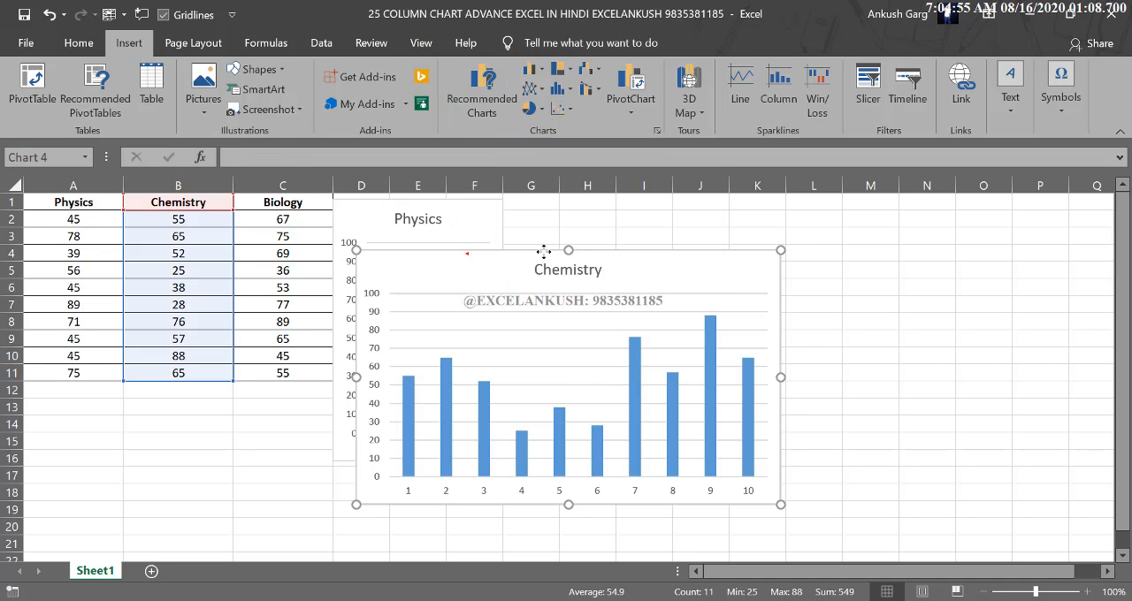
# Place the Chemistry chart directly beside the Physics chart and resize it to match its height, spanning columns G to I.
pyautogui.moveTo(467, 241); pyautogui.dragTo(612, 204)
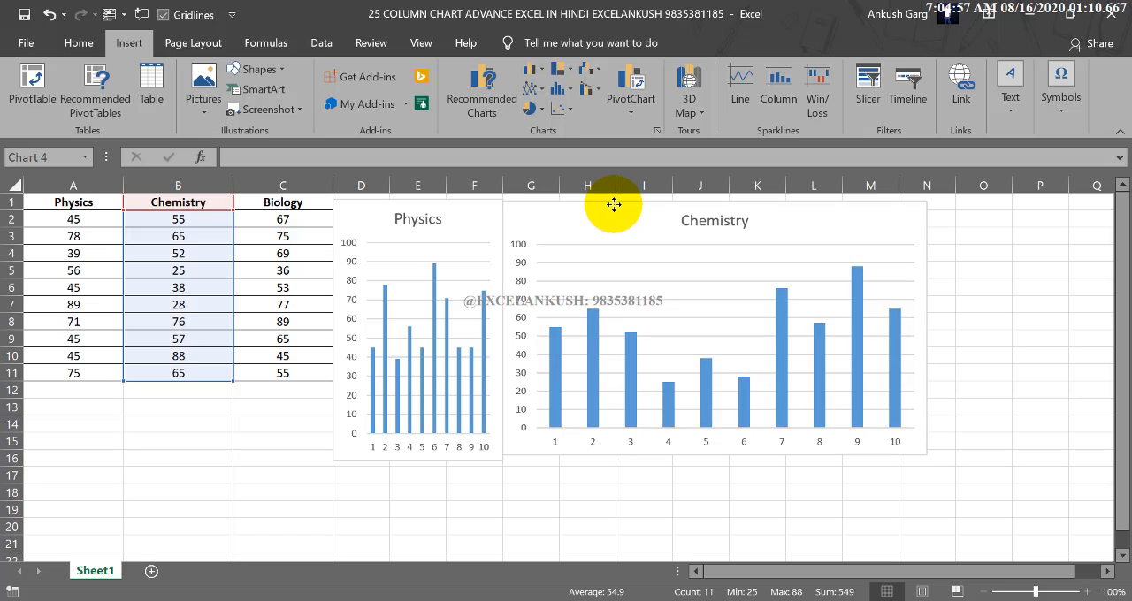
pyautogui.click(766, 327)
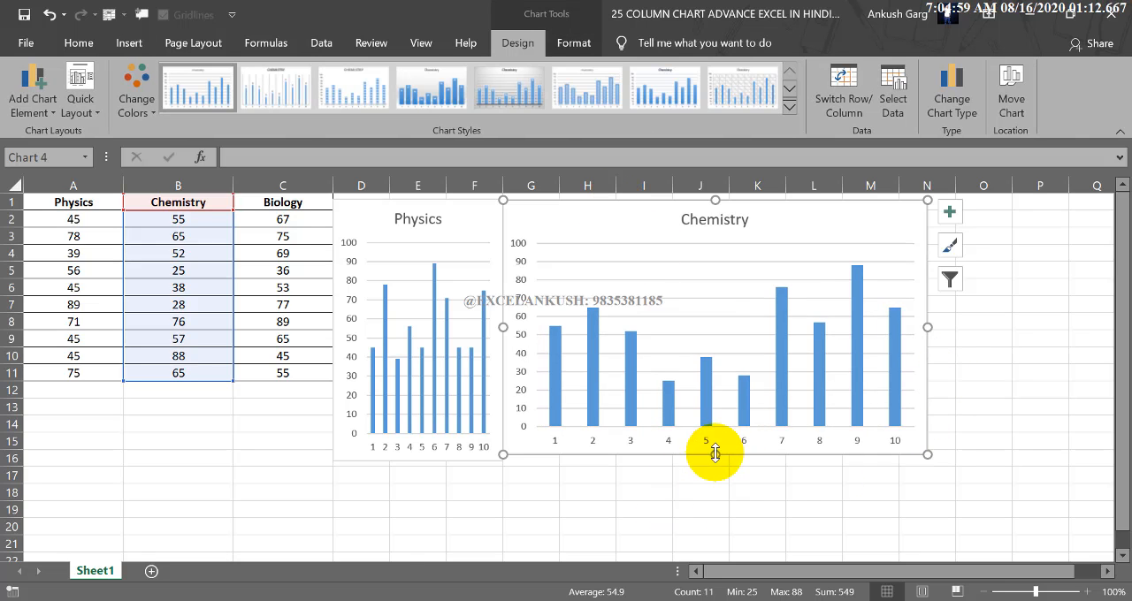
pyautogui.moveTo(714, 455); pyautogui.dragTo(738, 459)
pyautogui.moveTo(926, 328); pyautogui.dragTo(657, 350)
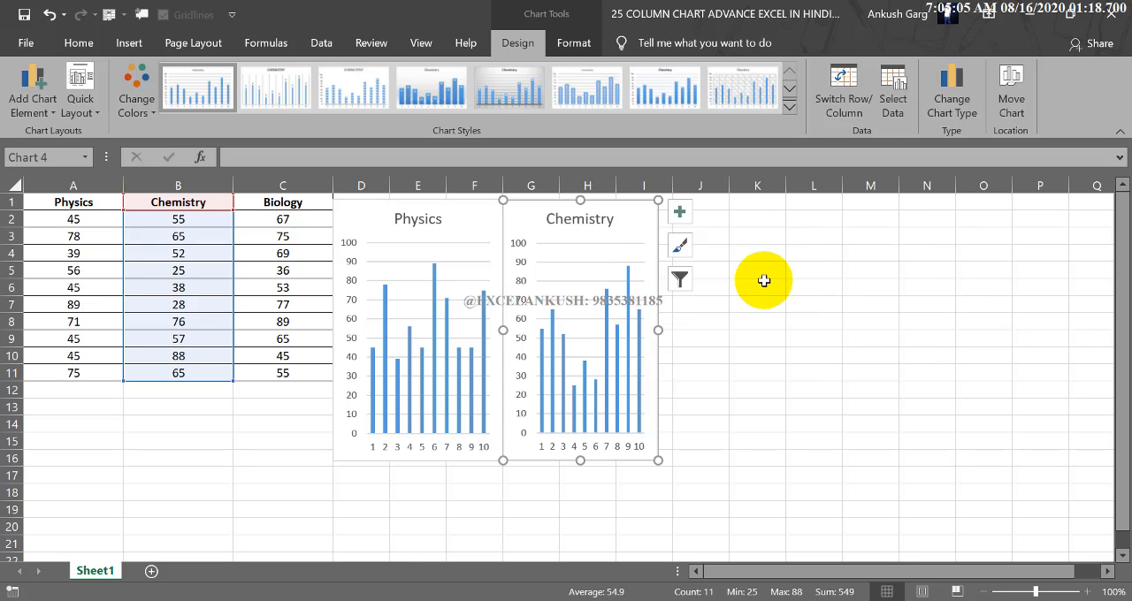
# Insert a 2-D clustered column chart from the Biology data in C1:C11.
pyautogui.click(759, 285)
pyautogui.moveTo(264, 210); pyautogui.dragTo(253, 374)
pyautogui.click(142, 46)
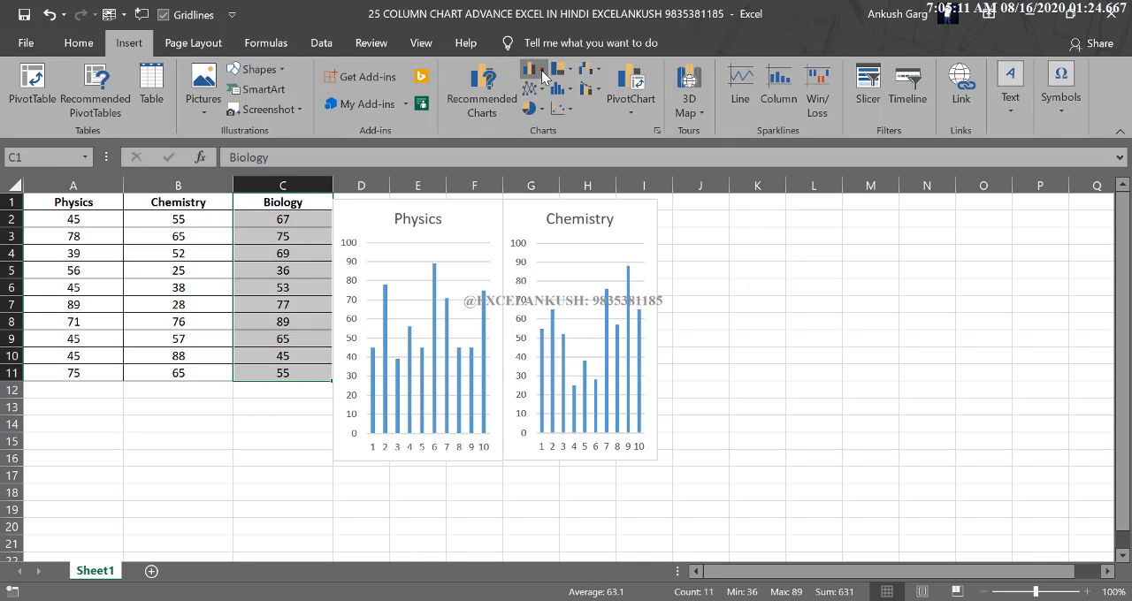
pyautogui.click(557, 88)
pyautogui.click(536, 122)
# Place the Biology chart directly beside the Chemistry chart and narrow it to span columns J to L.
pyautogui.moveTo(488, 257); pyautogui.dragTo(789, 209)
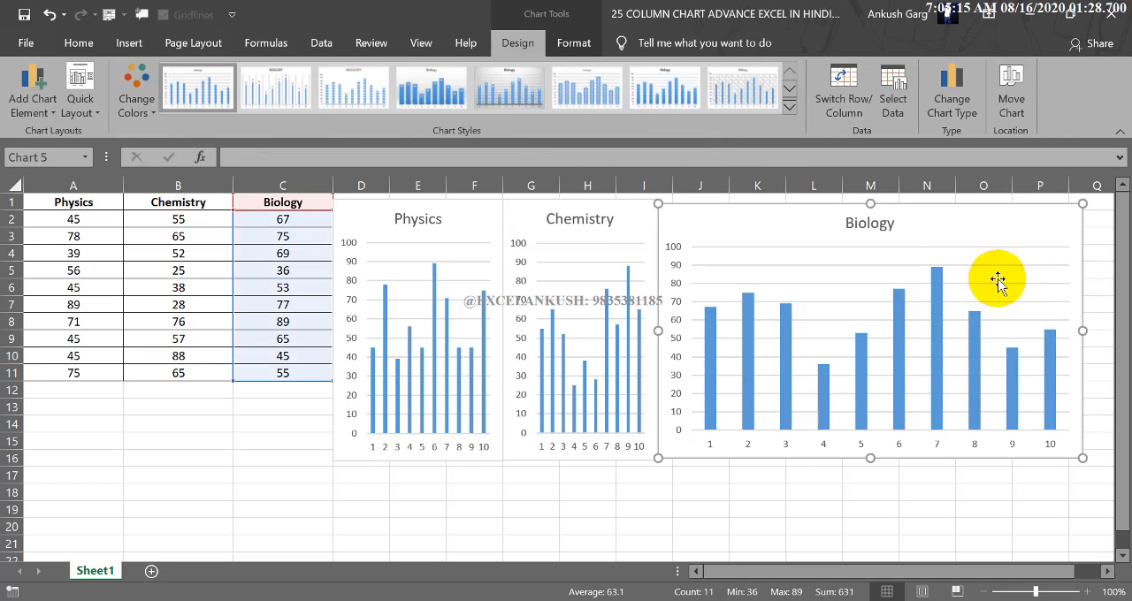
pyautogui.moveTo(1083, 330); pyautogui.dragTo(846, 331)
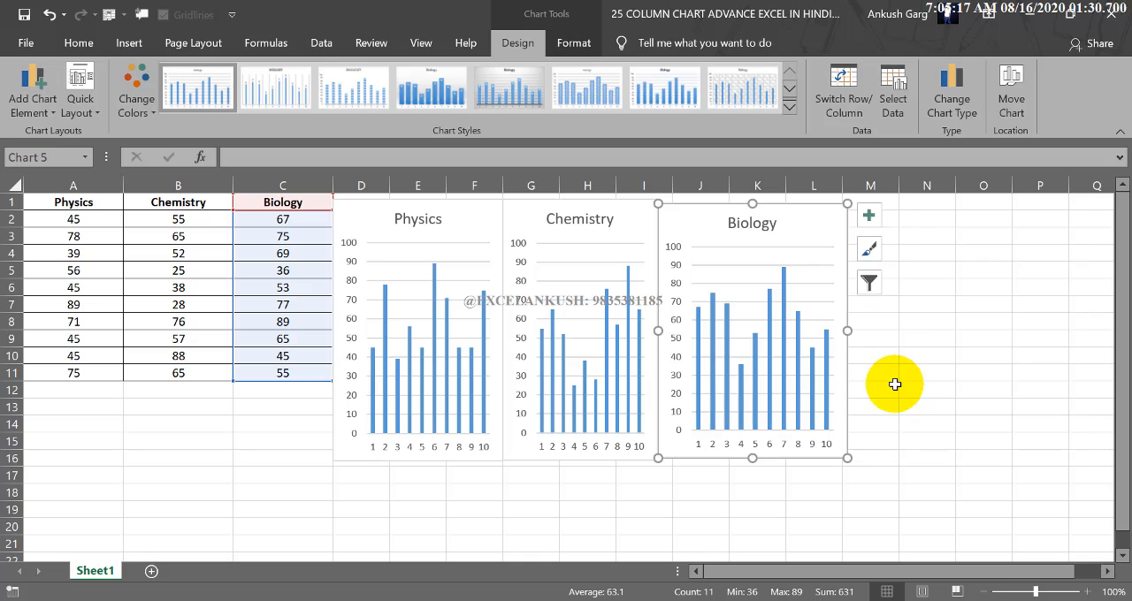
pyautogui.click(919, 372)
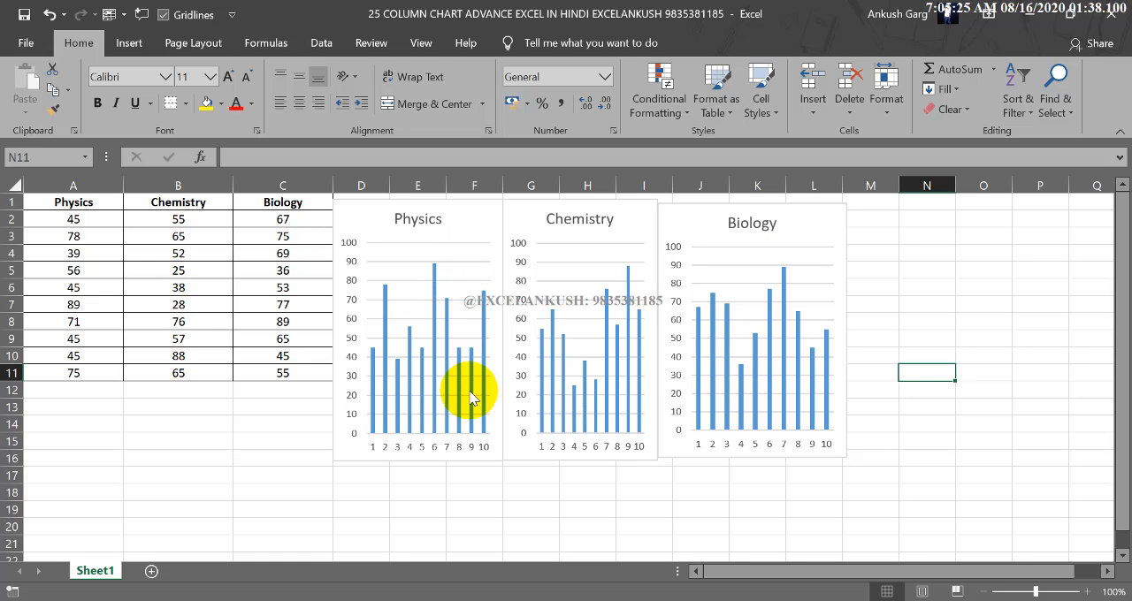
# Fill the table's header cells with theme colours: Physics blue, Chemistry orange and Biology green.
pyautogui.click(76, 203)
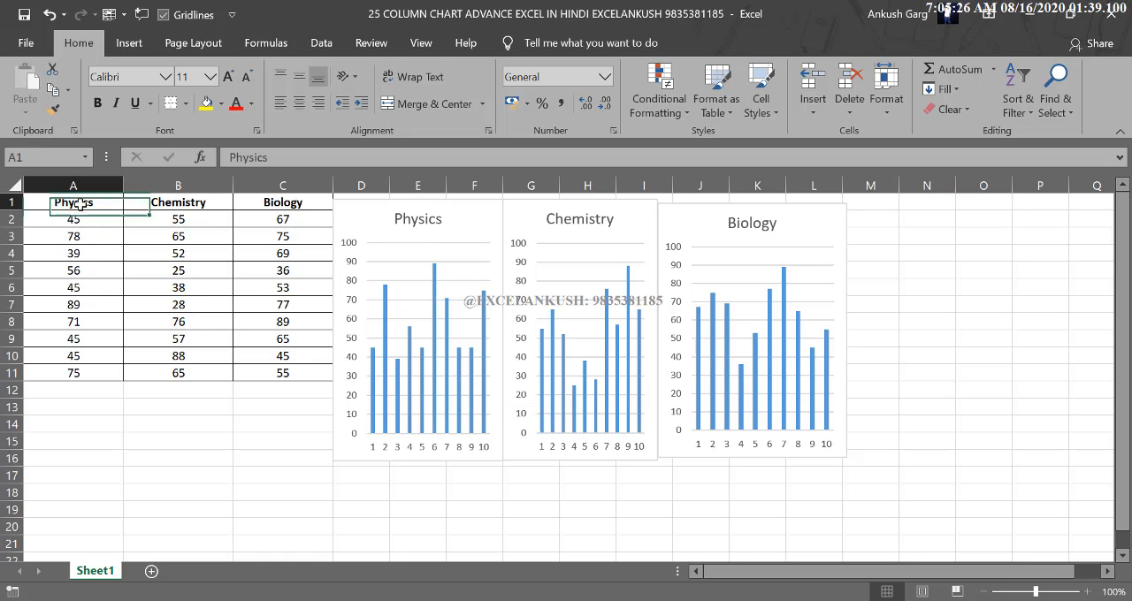
pyautogui.click(220, 104)
pyautogui.click(265, 144)
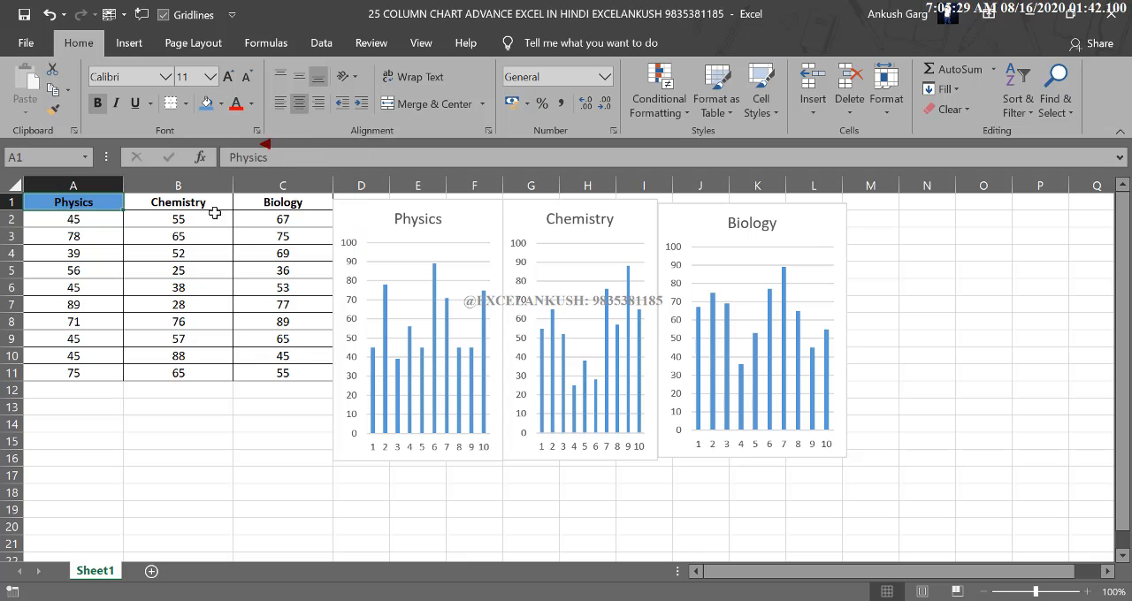
pyautogui.click(208, 205)
pyautogui.click(220, 103)
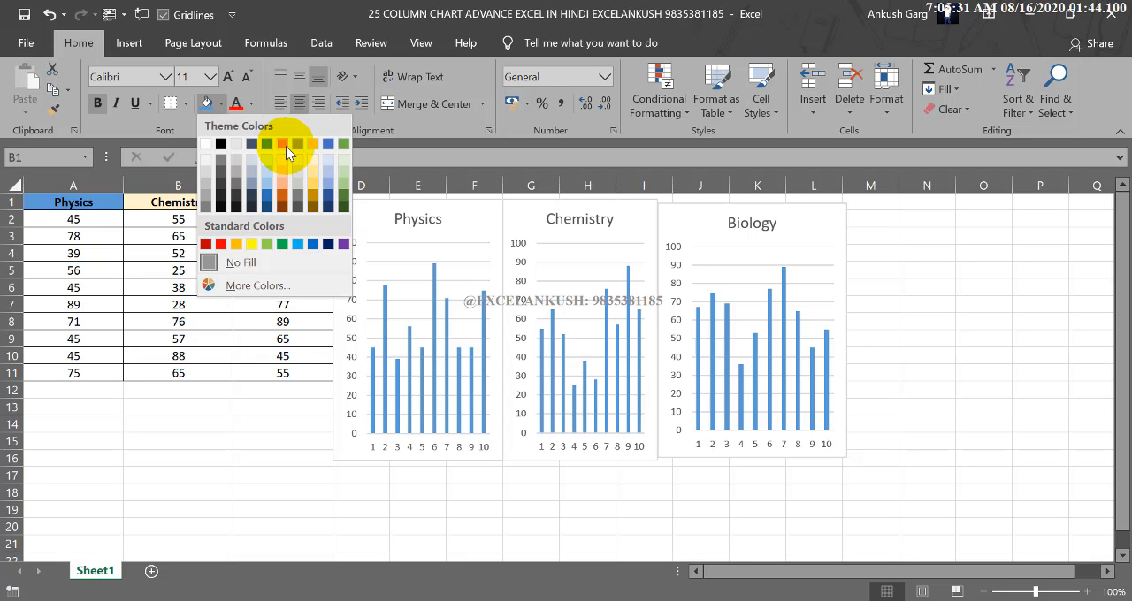
pyautogui.click(286, 146)
pyautogui.click(277, 203)
pyautogui.click(220, 104)
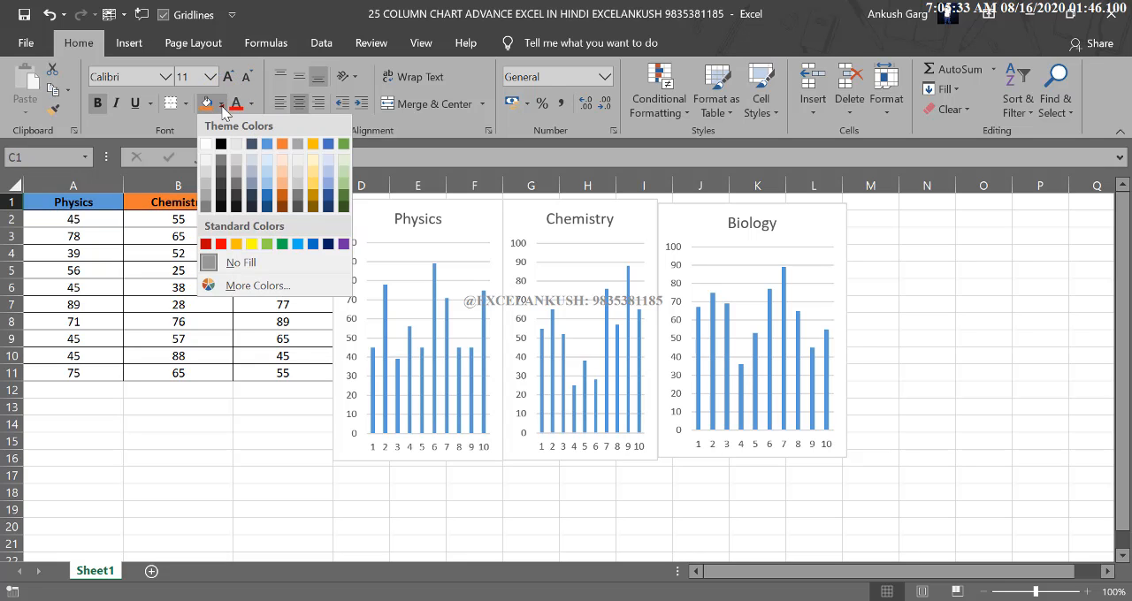
pyautogui.click(346, 146)
pyautogui.click(283, 304)
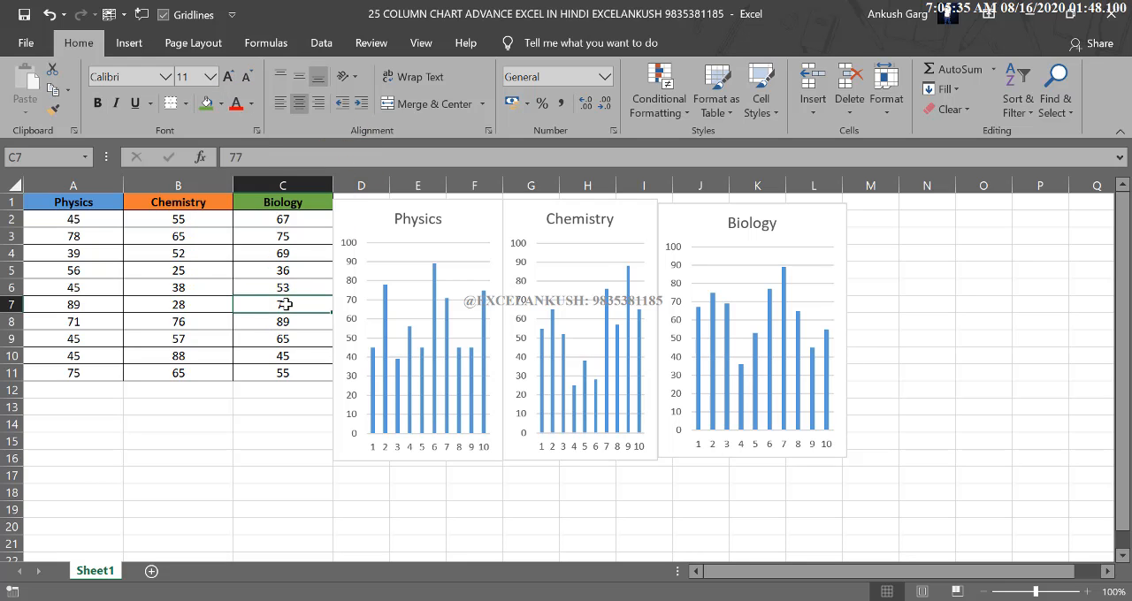
pyautogui.click(283, 304)
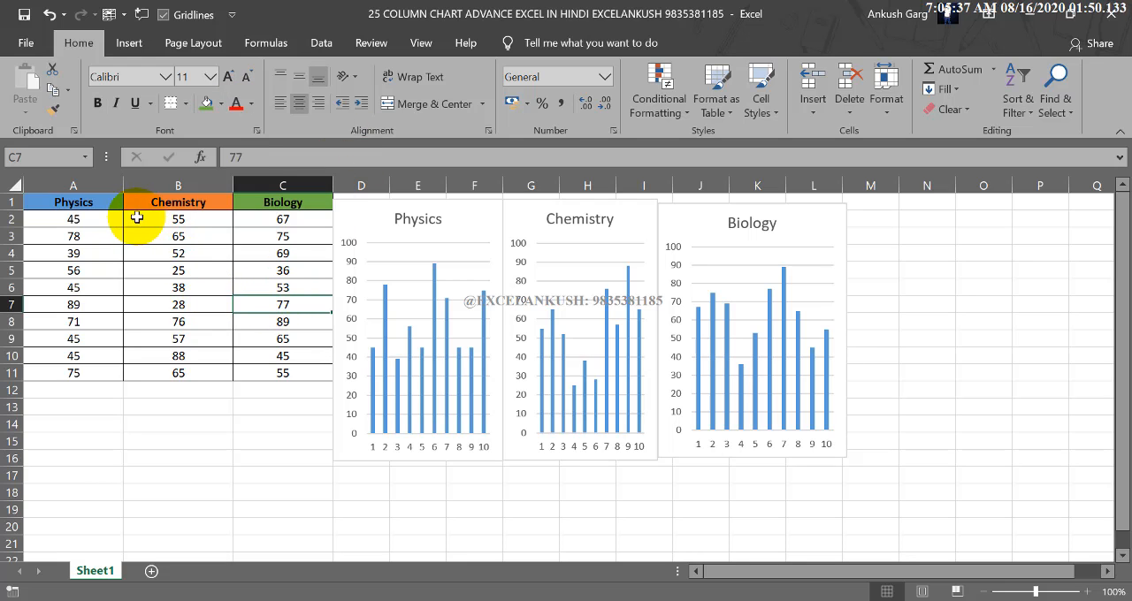
pyautogui.moveTo(111, 200); pyautogui.dragTo(274, 372)
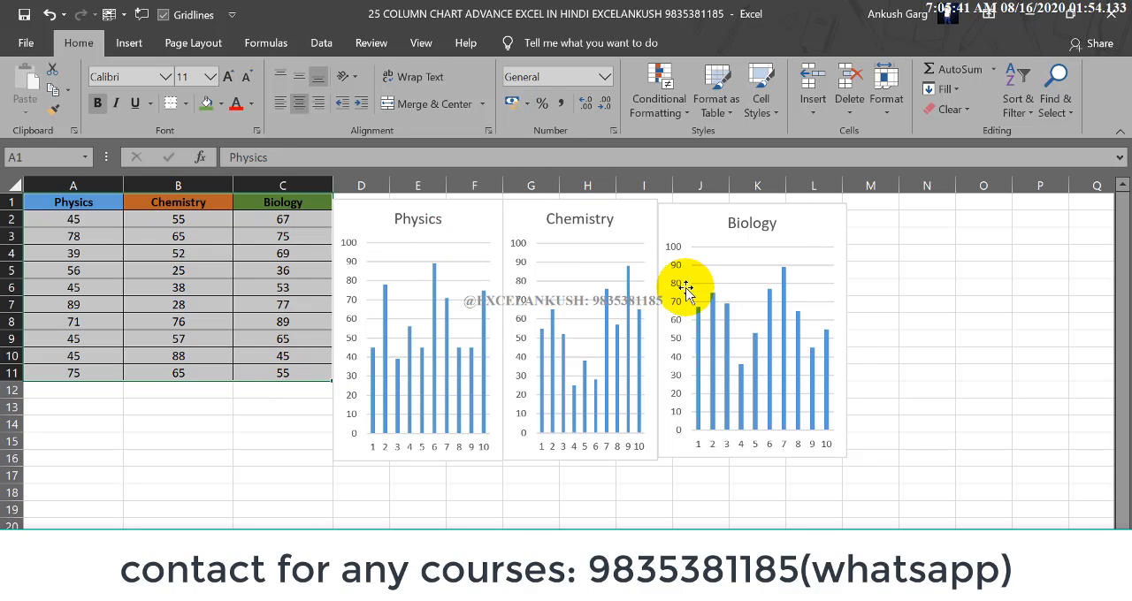
# Format the Physics chart title with a blue fill and bold white text to match its header cell.
pyautogui.click(416, 221)
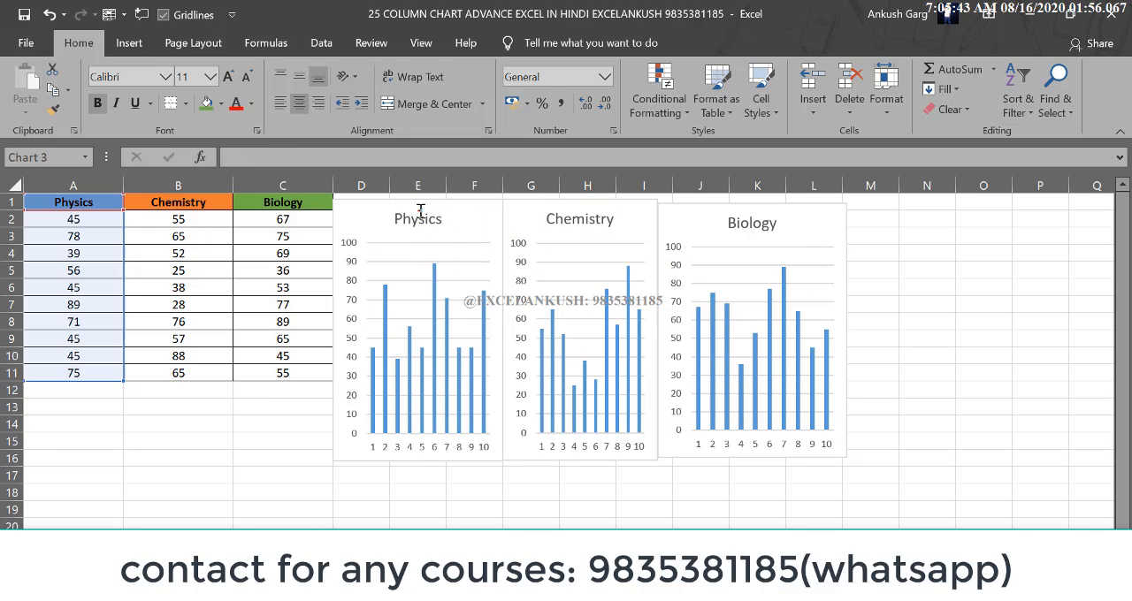
pyautogui.doubleClick(411, 224)
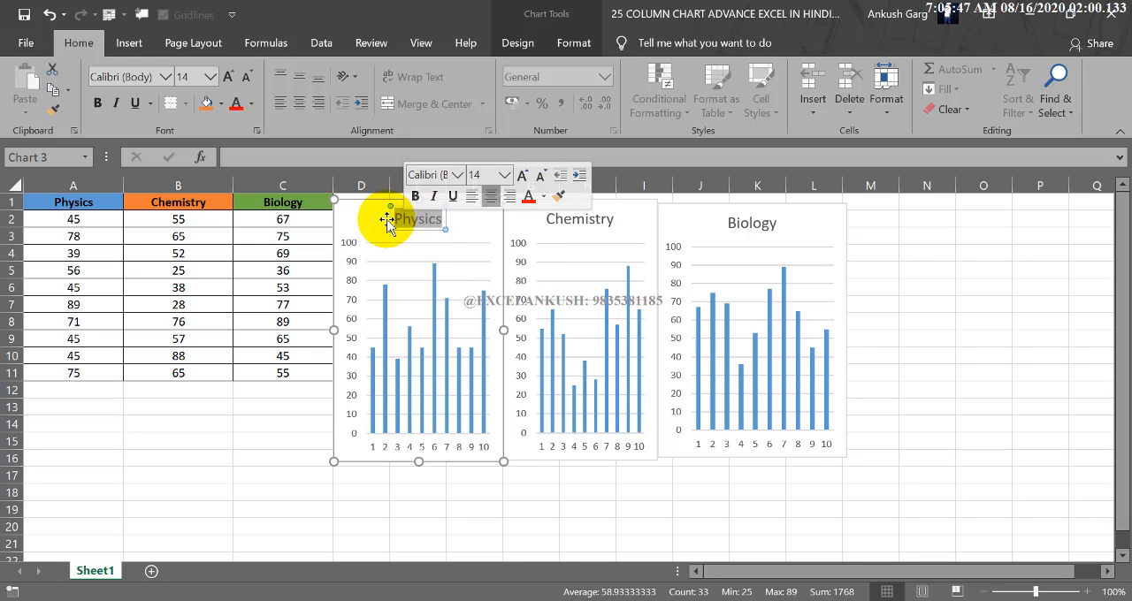
pyautogui.click(221, 104)
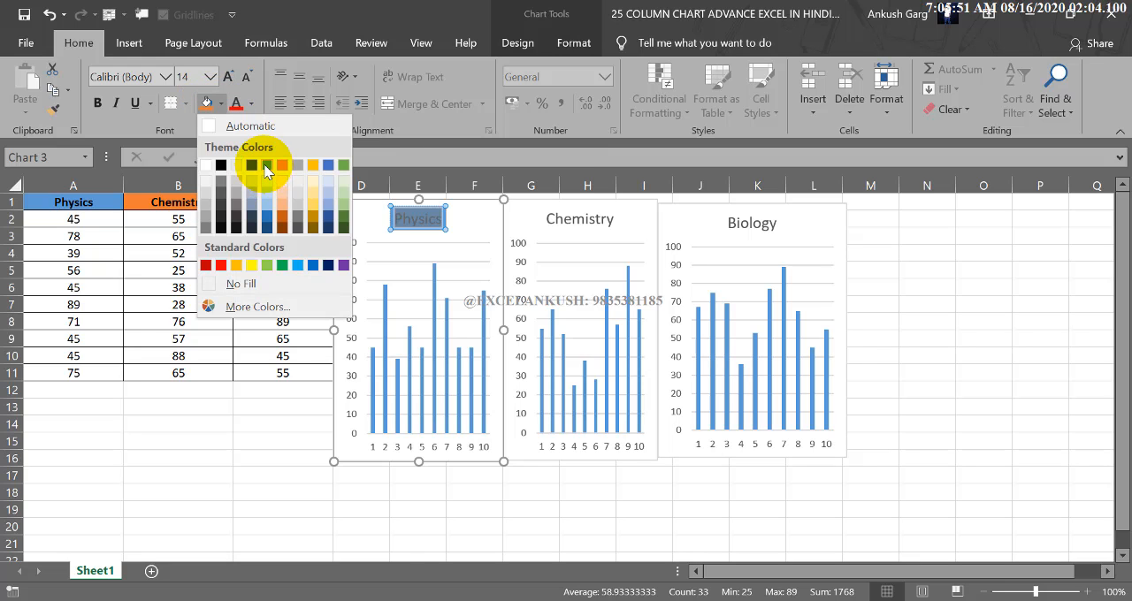
pyautogui.click(265, 165)
pyautogui.click(251, 103)
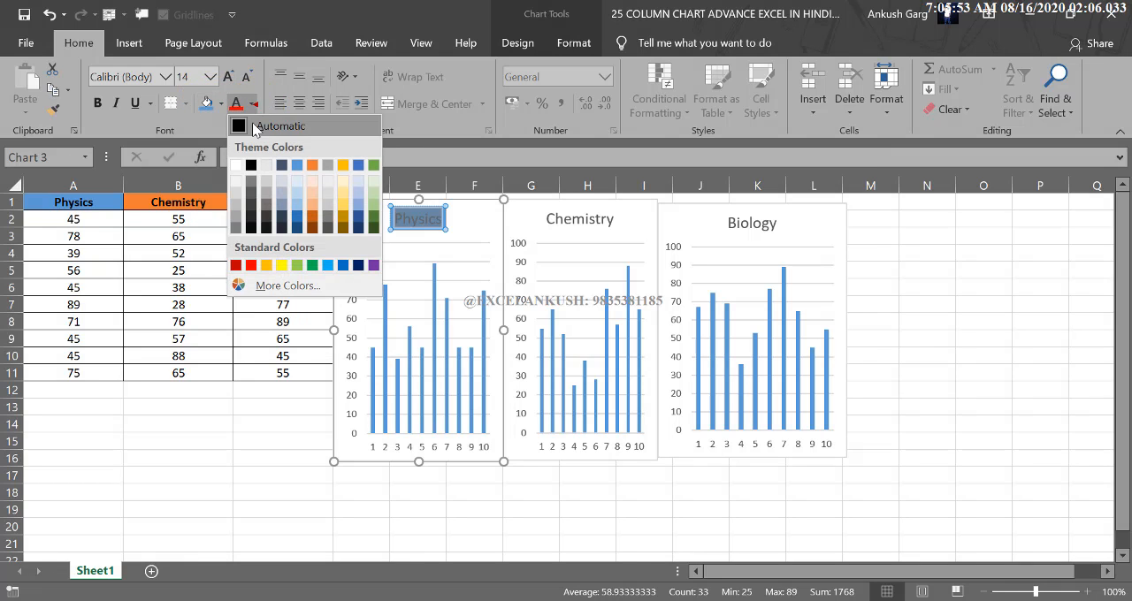
pyautogui.click(238, 160)
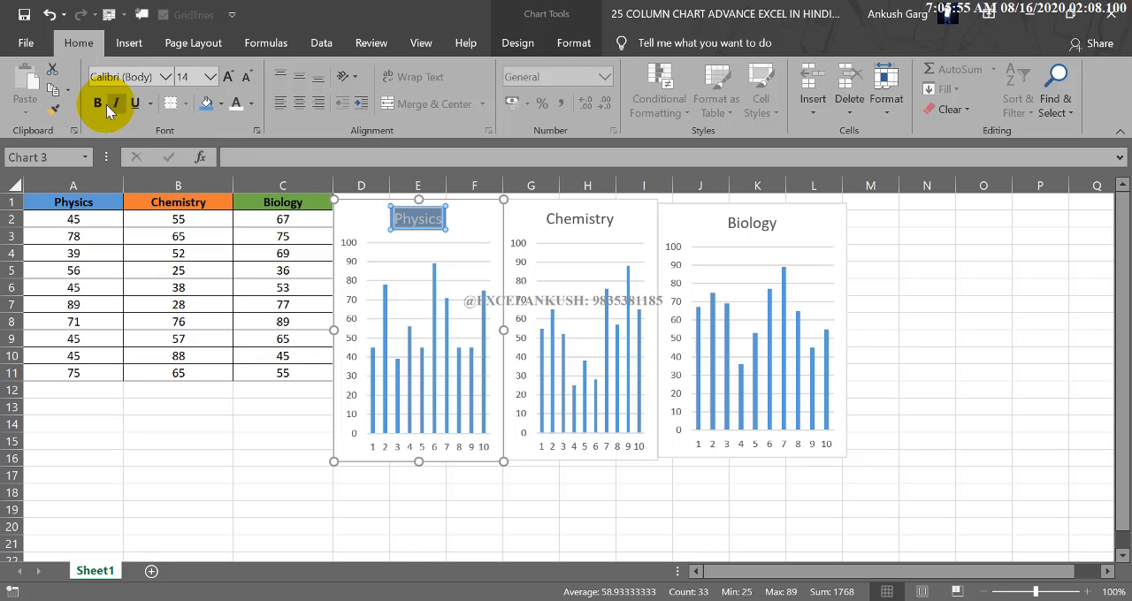
pyautogui.click(209, 226)
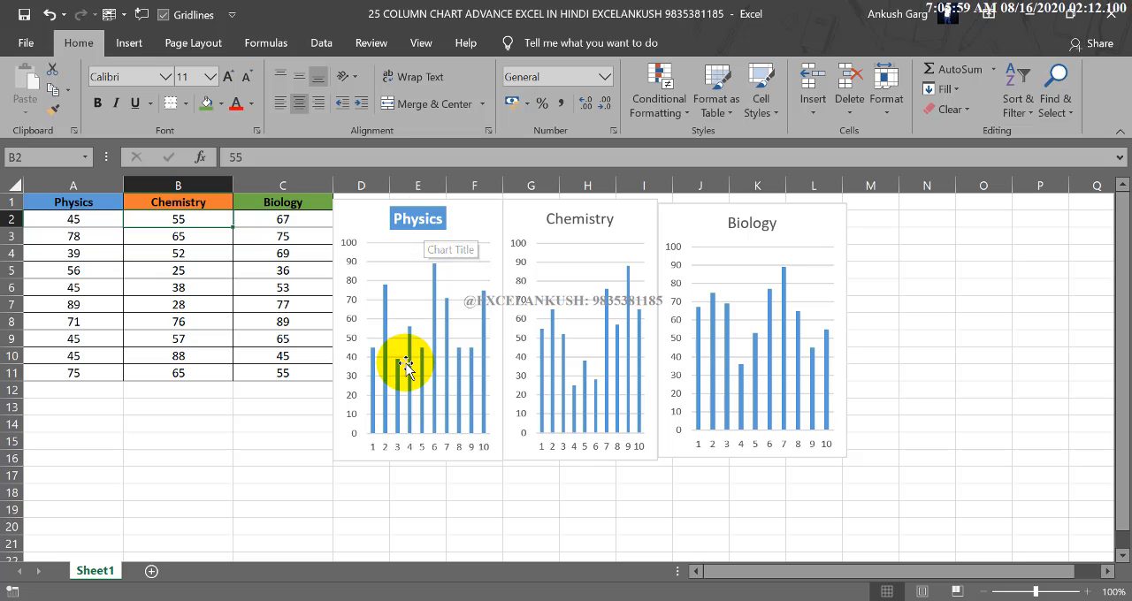
# Format the Chemistry chart title with an orange fill and bold white text.
pyautogui.click(551, 220)
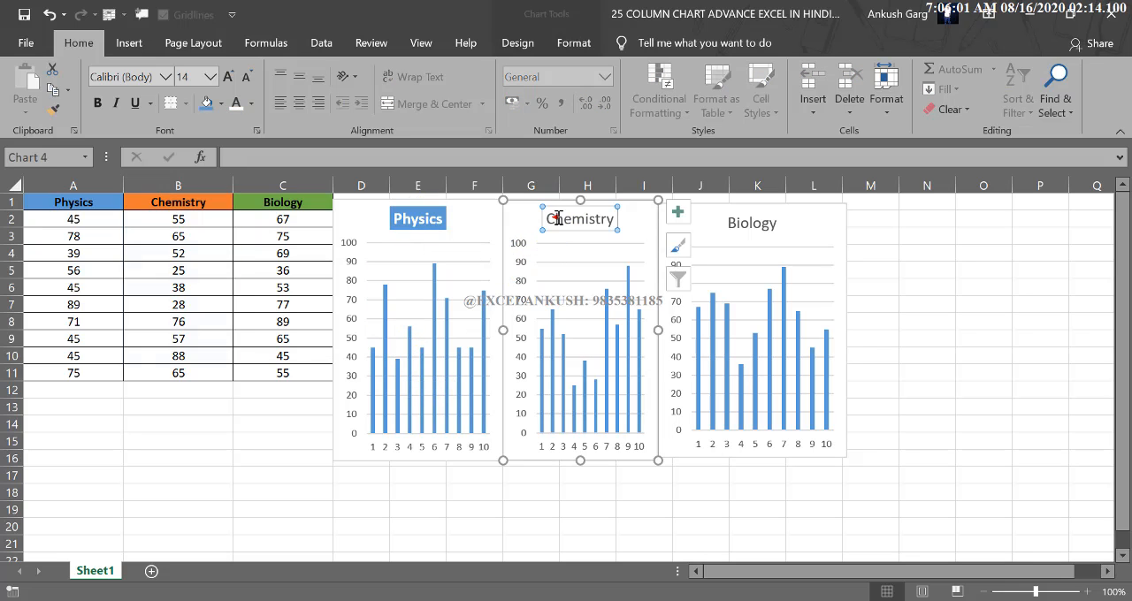
pyautogui.doubleClick(561, 223)
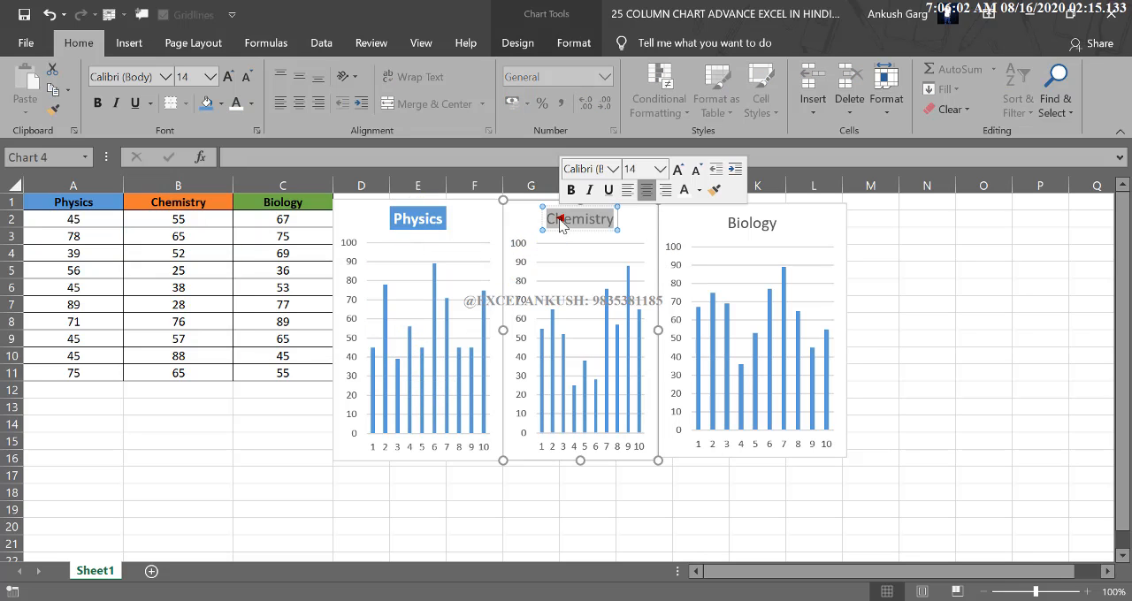
pyautogui.click(220, 103)
pyautogui.click(285, 169)
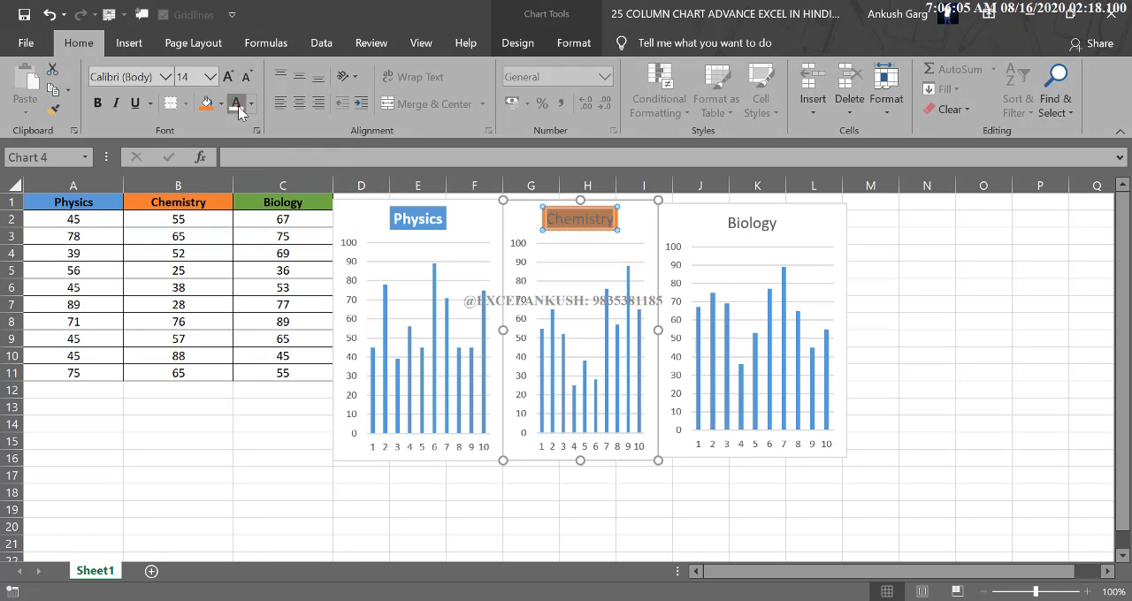
pyautogui.click(97, 103)
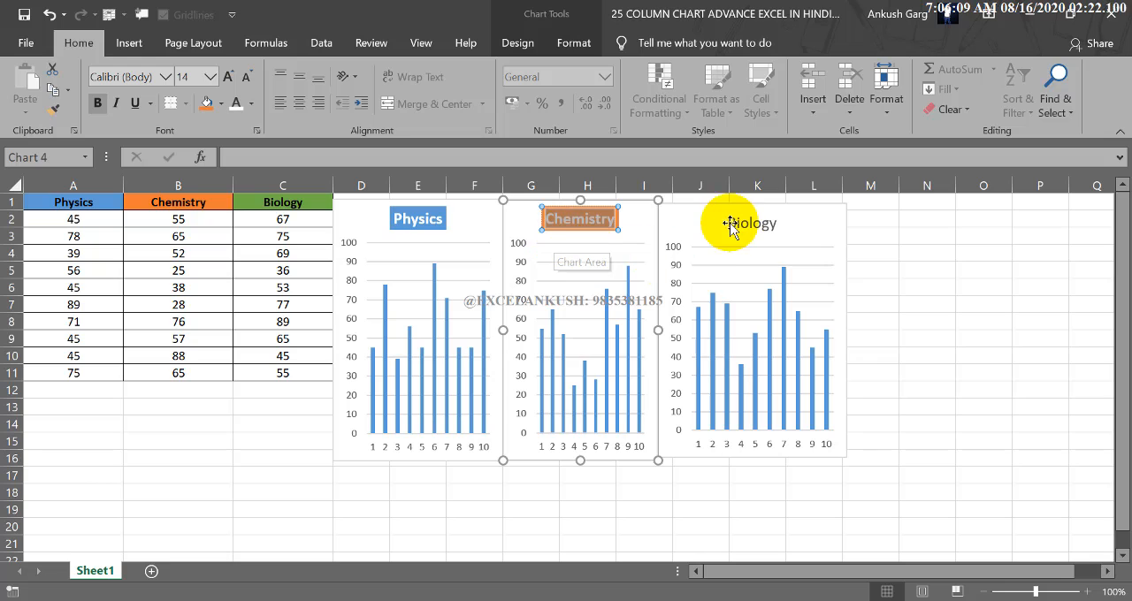
# Fill the columns of the Chemistry chart's data series with the orange theme colour.
pyautogui.click(564, 382)
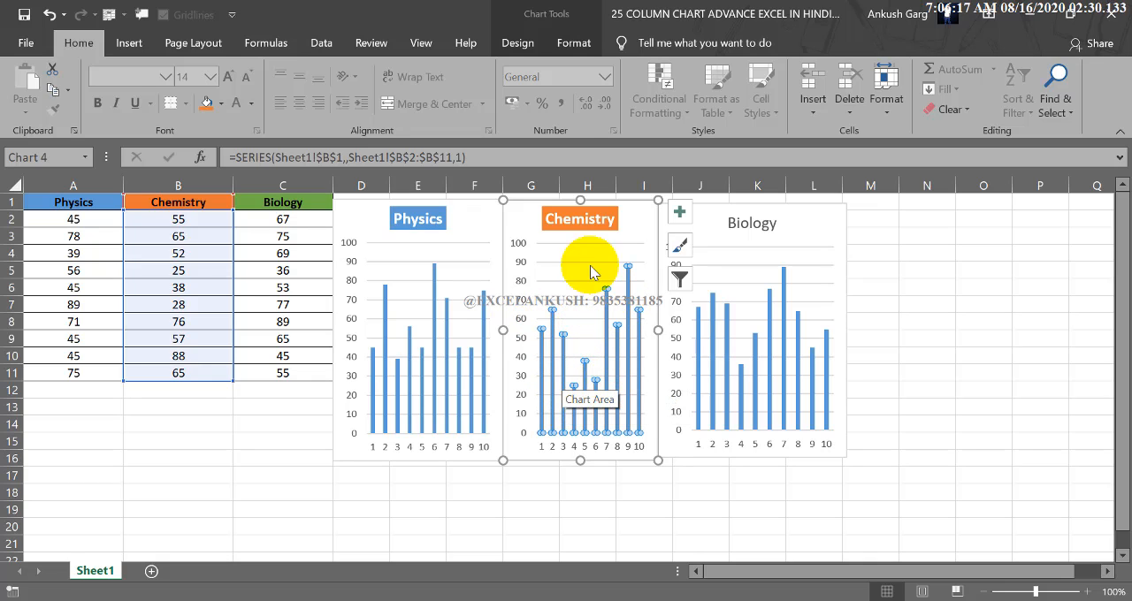
pyautogui.click(566, 44)
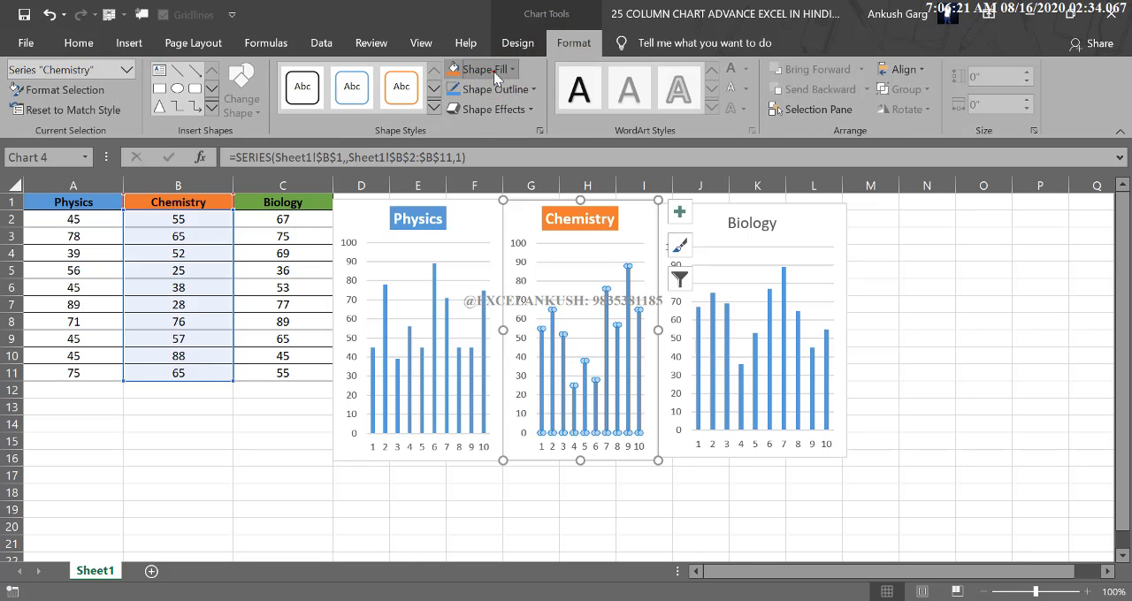
pyautogui.click(495, 71)
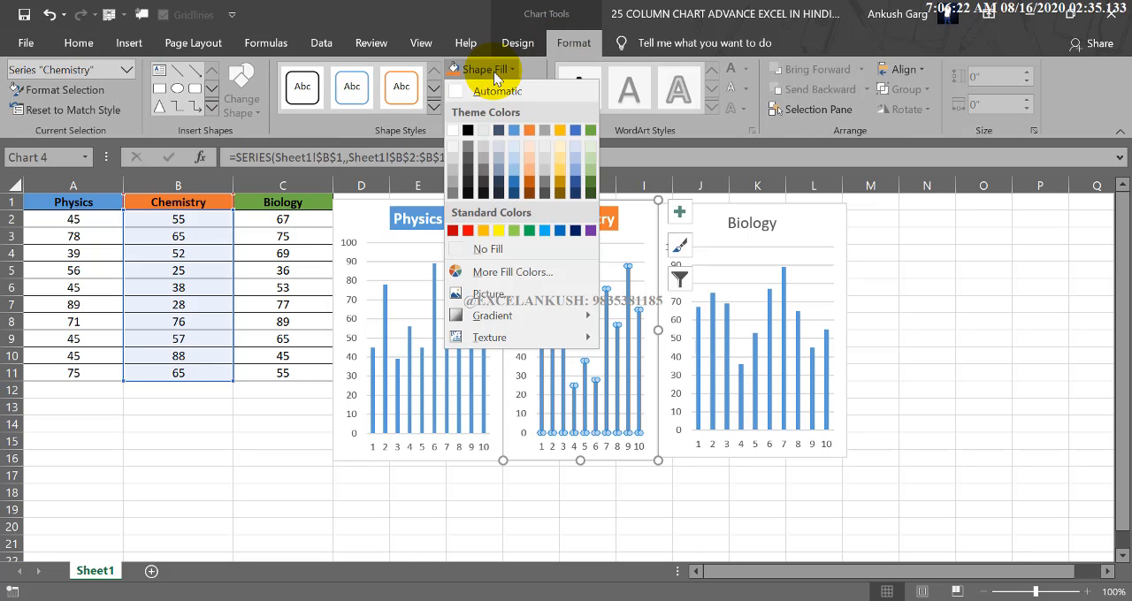
pyautogui.click(530, 130)
pyautogui.click(537, 491)
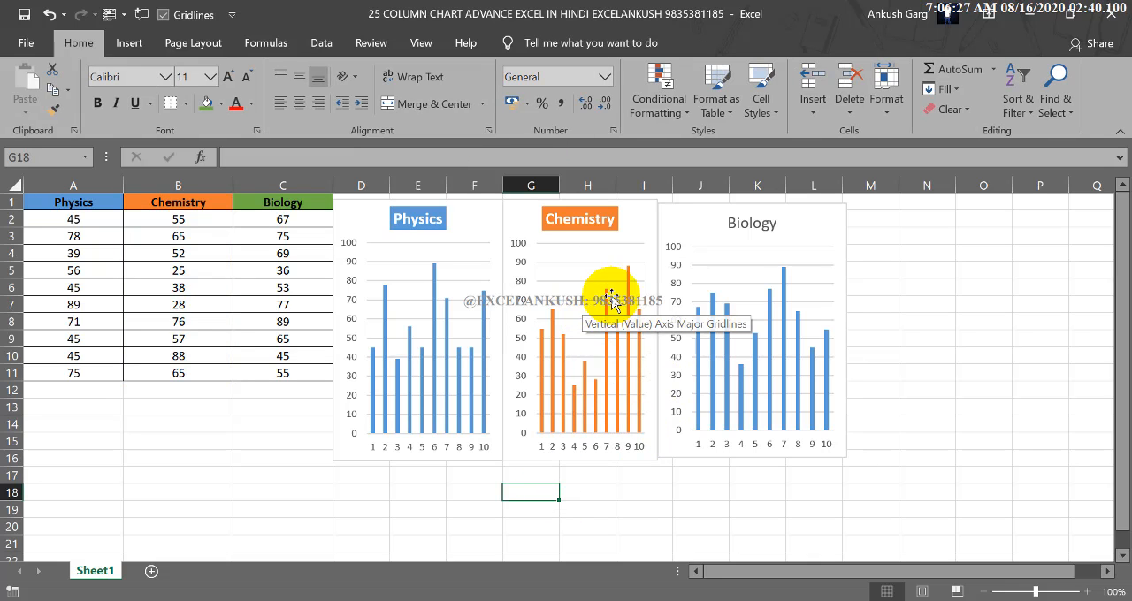
# Format the Biology chart title with a green fill and bold white text.
pyautogui.click(740, 220)
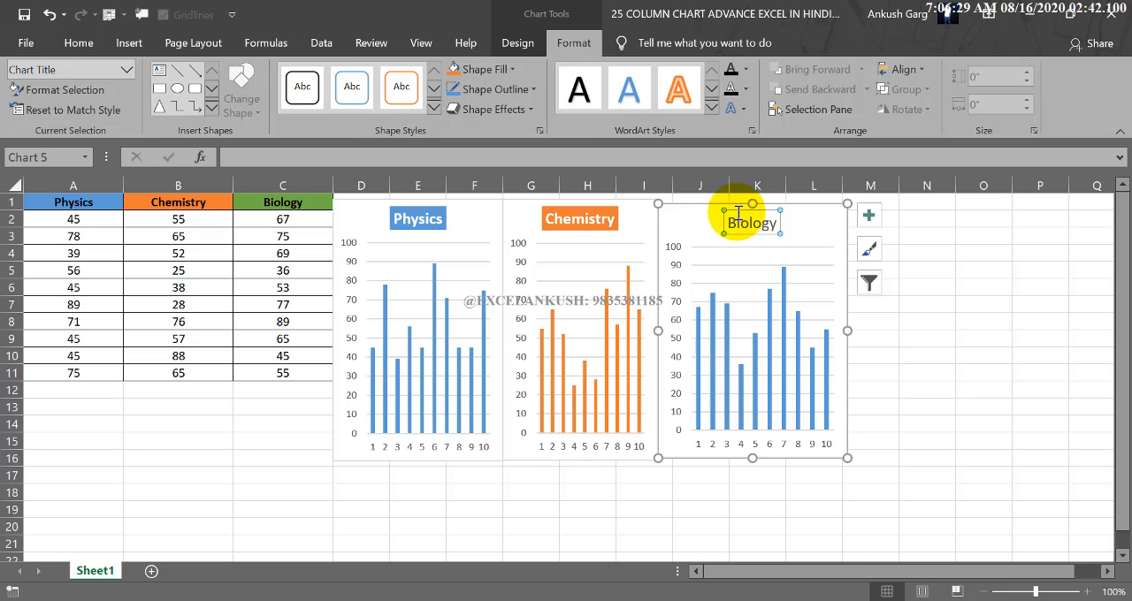
pyautogui.doubleClick(739, 222)
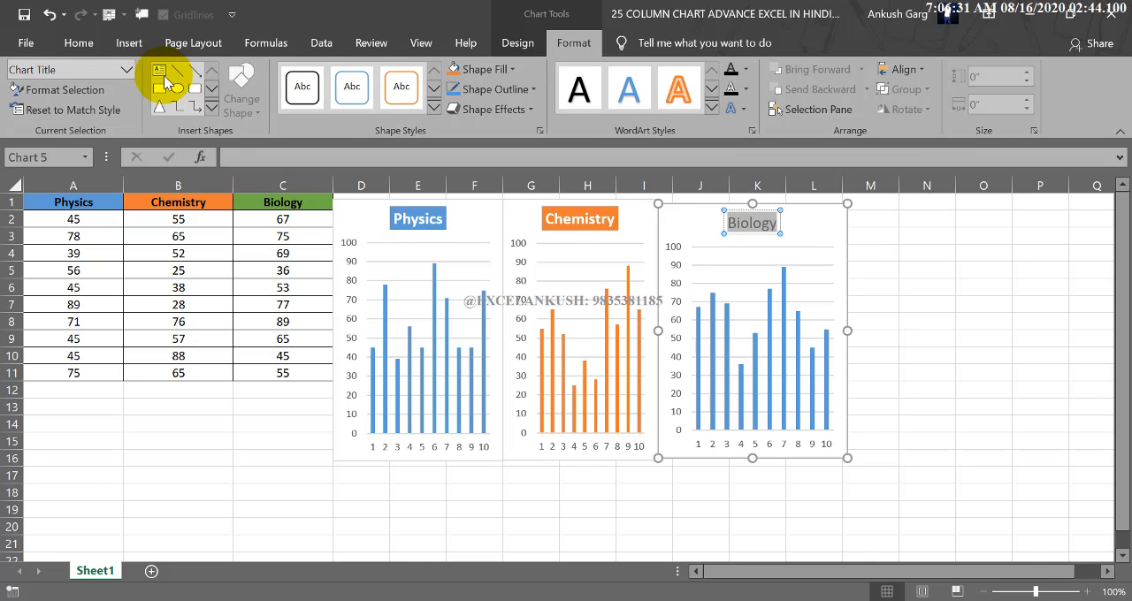
pyautogui.click(75, 42)
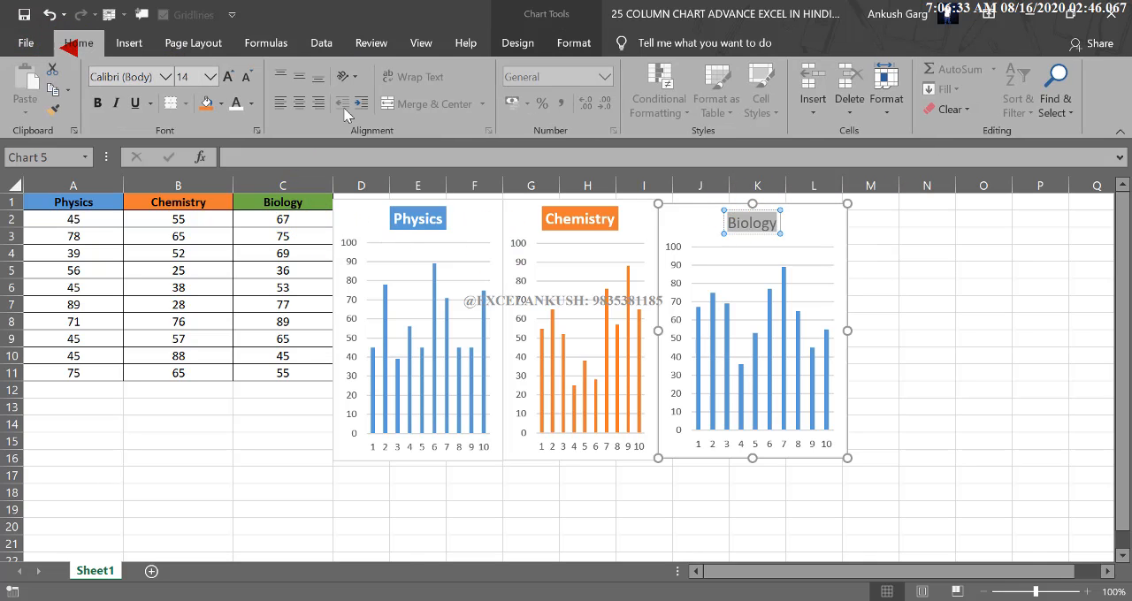
pyautogui.click(221, 104)
pyautogui.click(344, 164)
pyautogui.click(97, 102)
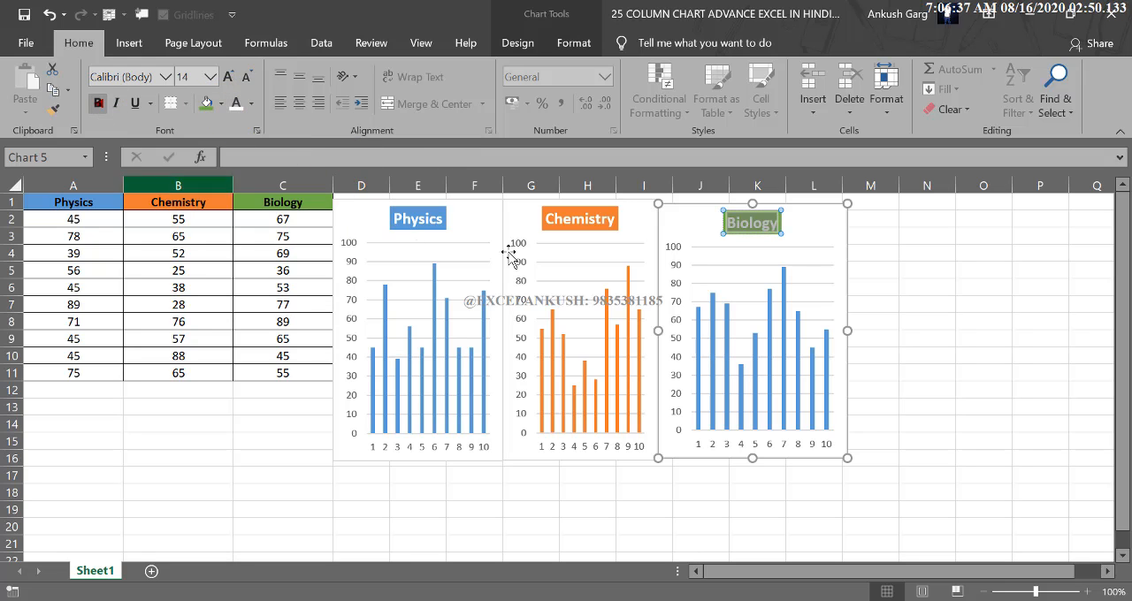
# Fill the columns of the Biology chart's data series with the green theme colour.
pyautogui.click(713, 332)
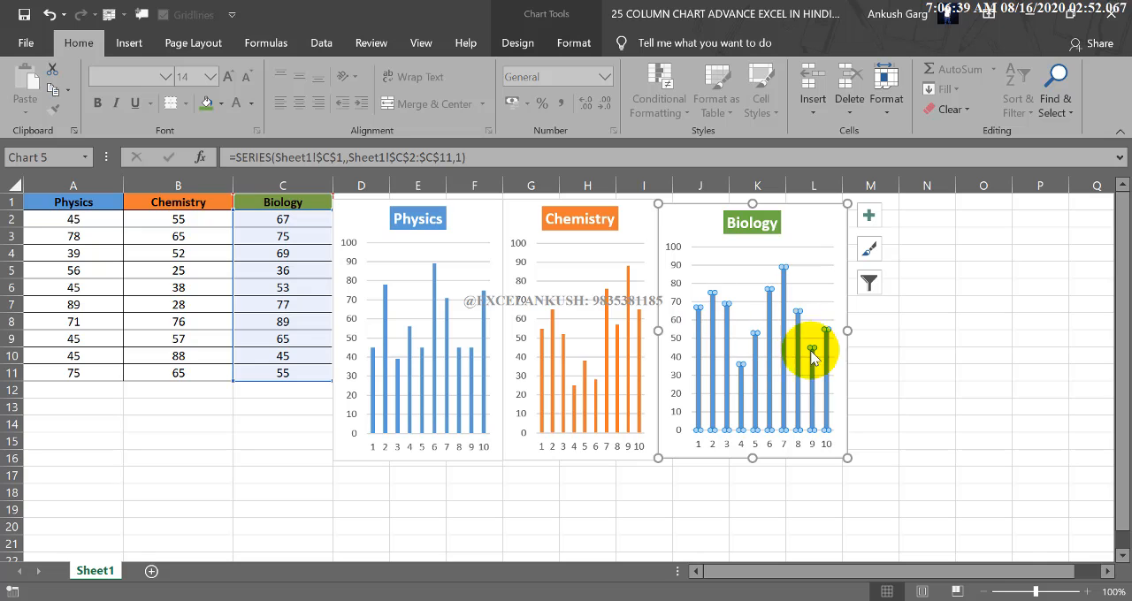
pyautogui.click(574, 44)
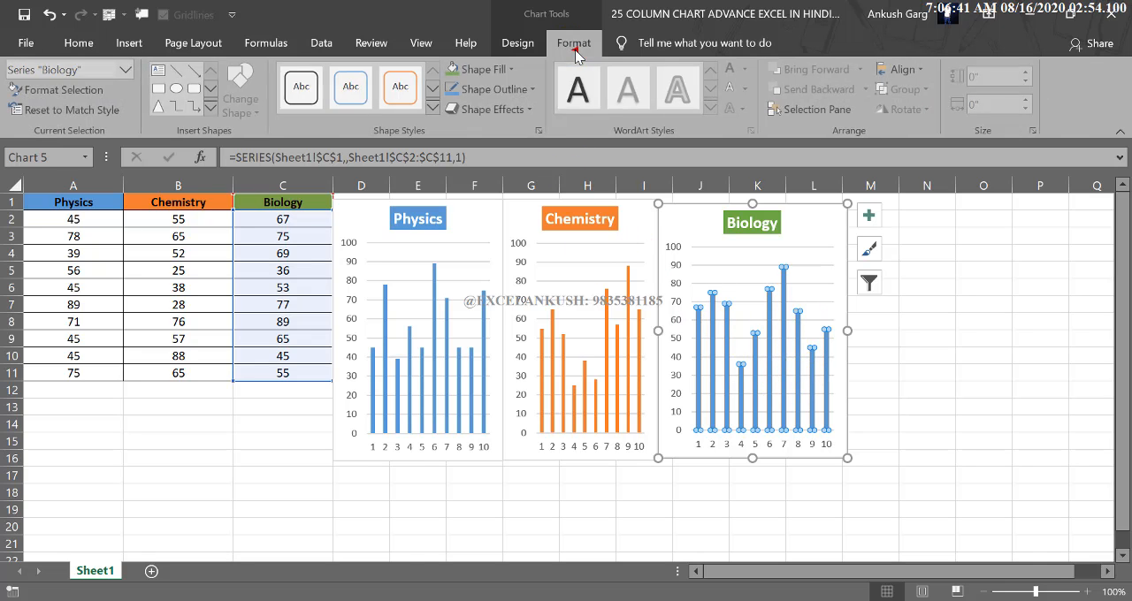
pyautogui.click(482, 69)
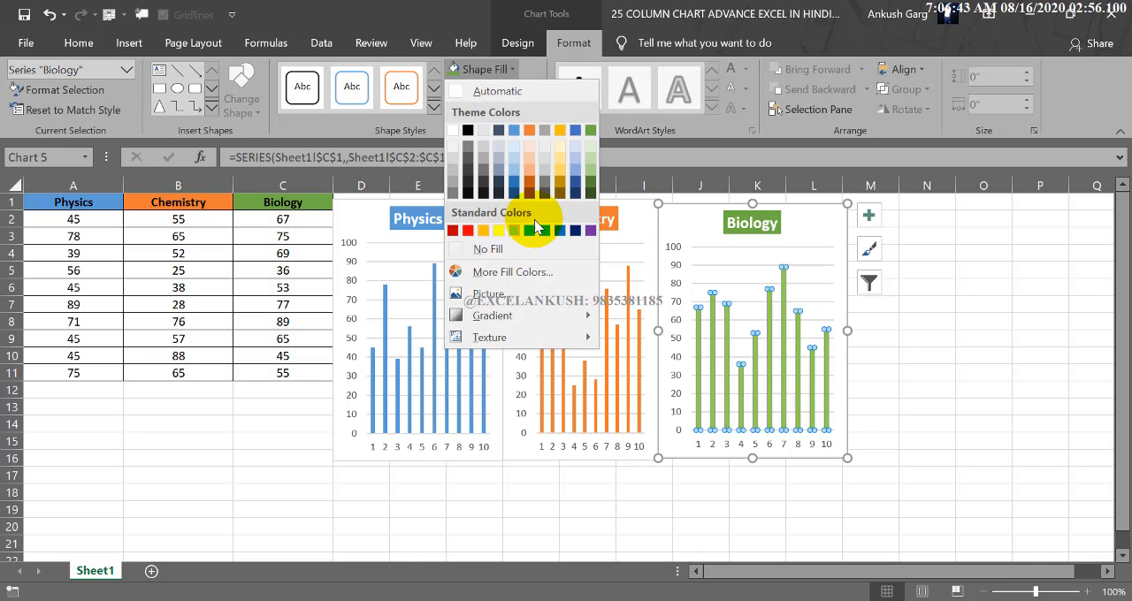
pyautogui.click(592, 130)
pyautogui.click(914, 315)
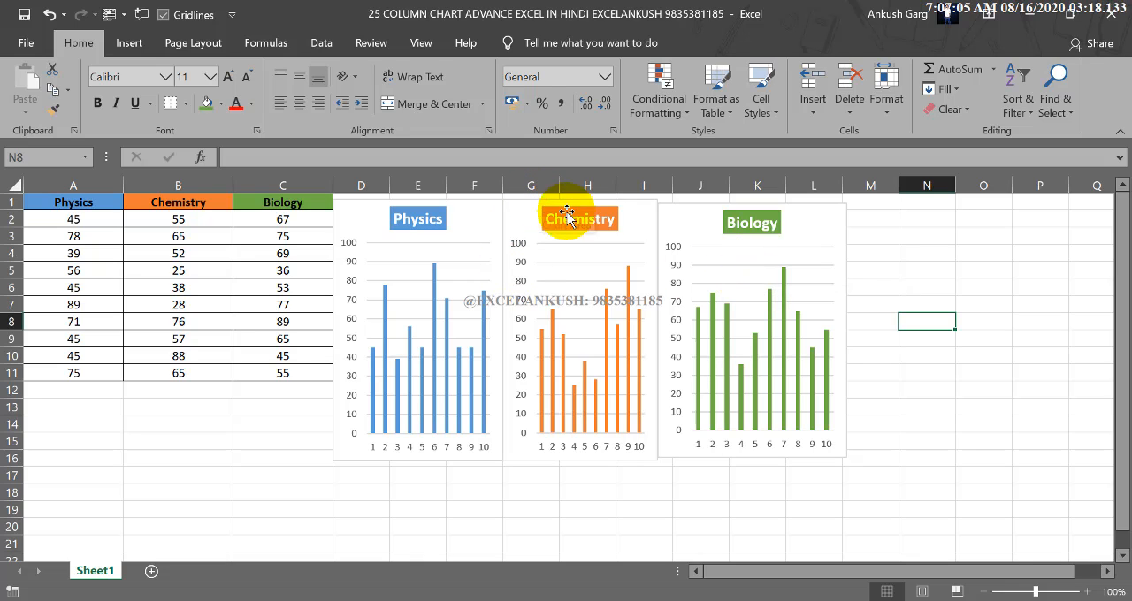
pyautogui.click(718, 226)
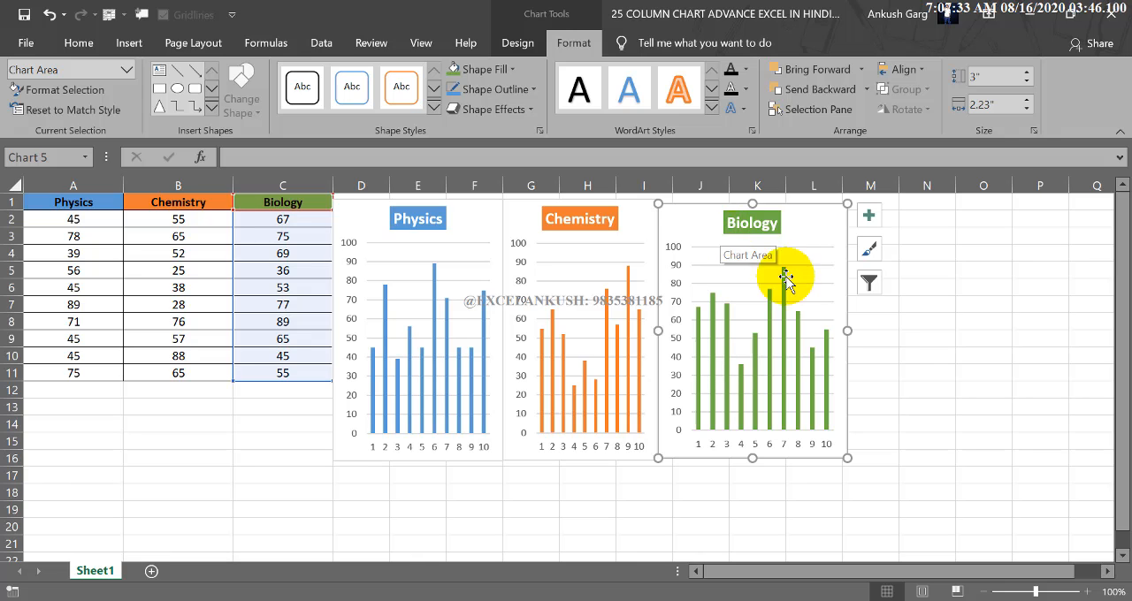
pyautogui.click(904, 409)
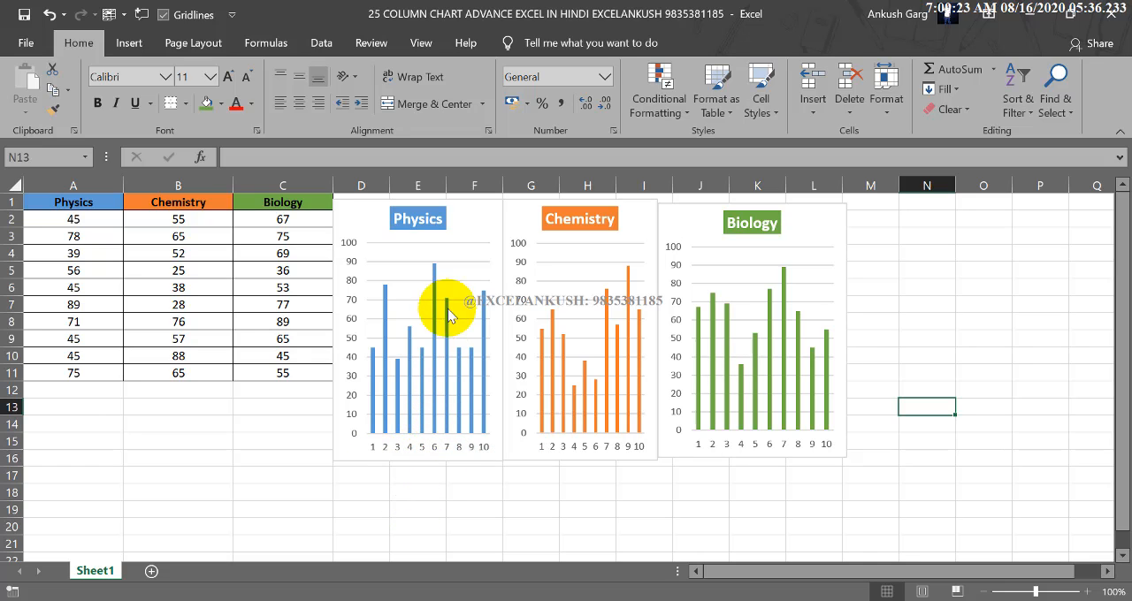
pyautogui.moveTo(435, 273)
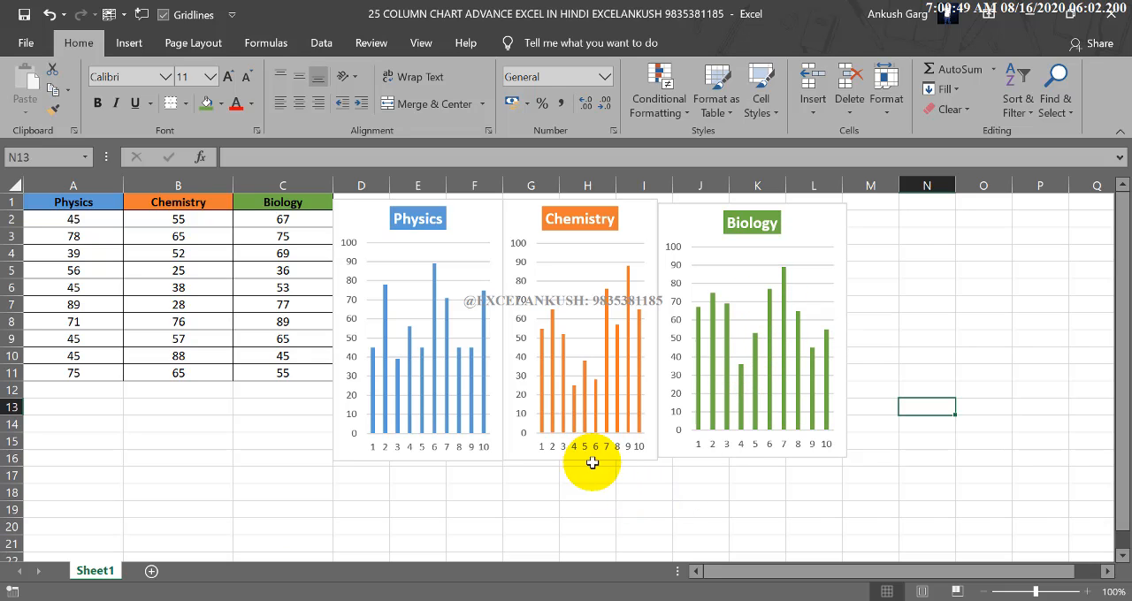
pyautogui.moveTo(596, 419)
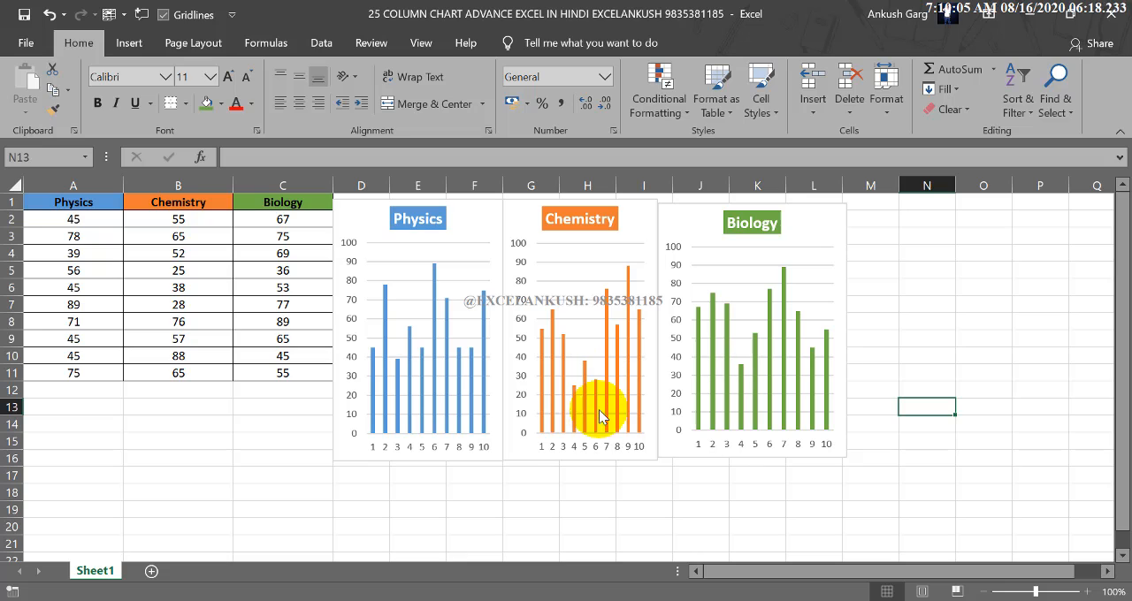
pyautogui.moveTo(716, 432)
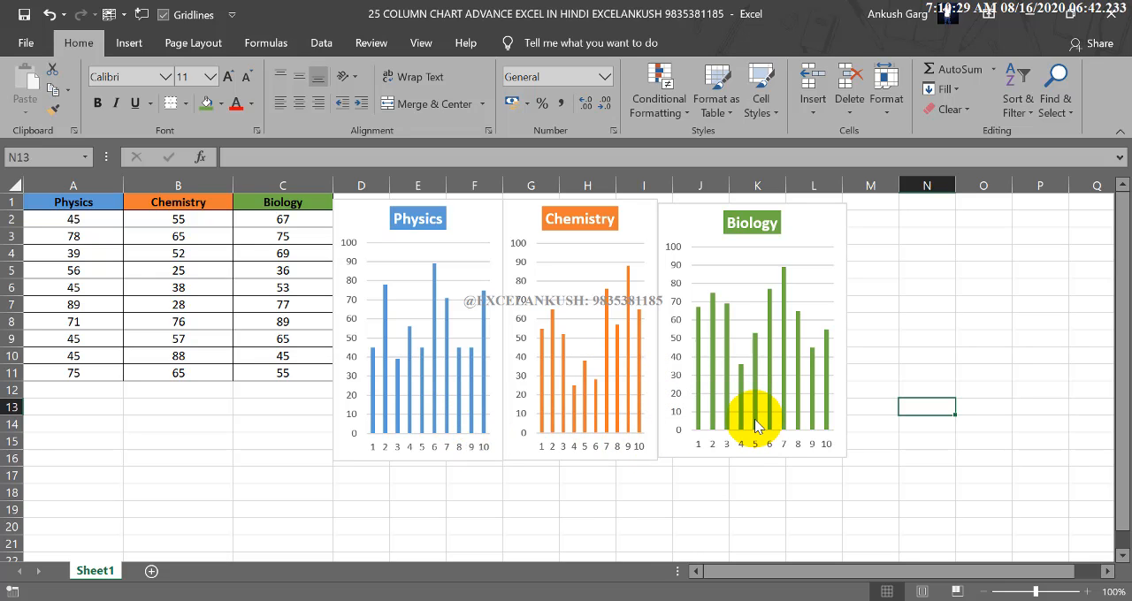
pyautogui.moveTo(756, 426)
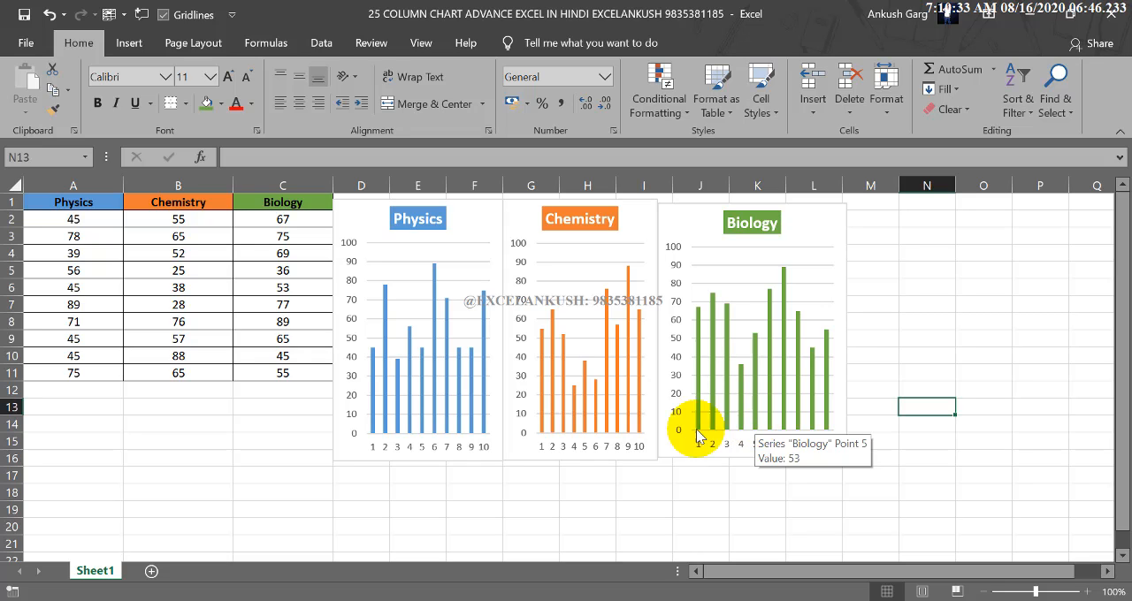
# Insert a 2-D clustered column chart from the whole marks table A1:C11, combining Physics, Chemistry and Biology.
pyautogui.moveTo(75, 203); pyautogui.dragTo(260, 379)
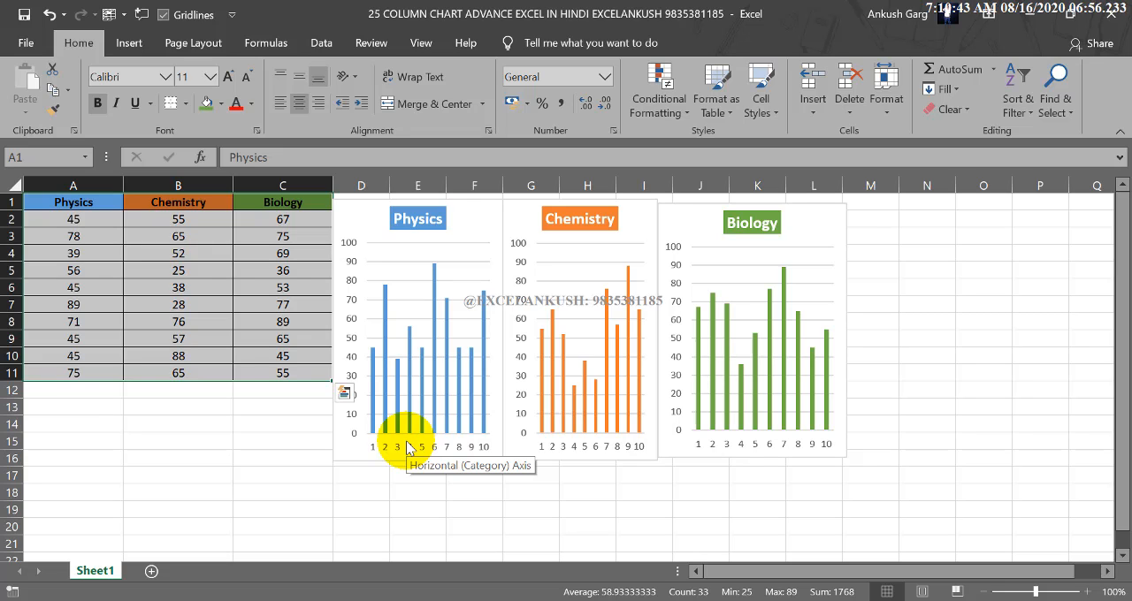
pyautogui.click(194, 390)
pyautogui.click(95, 205)
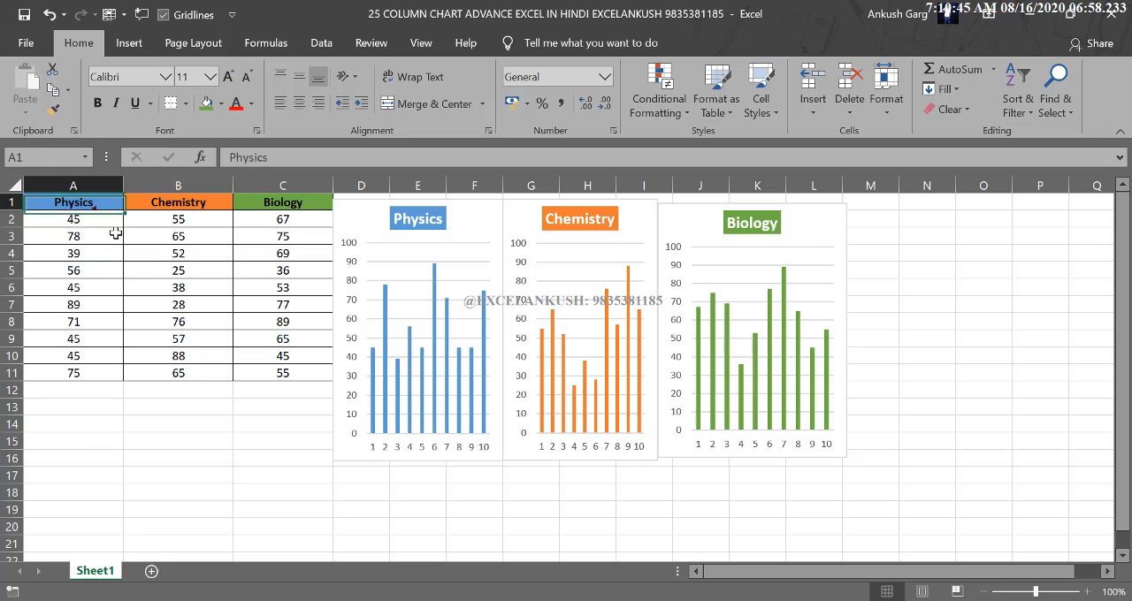
pyautogui.moveTo(115, 233); pyautogui.dragTo(246, 377)
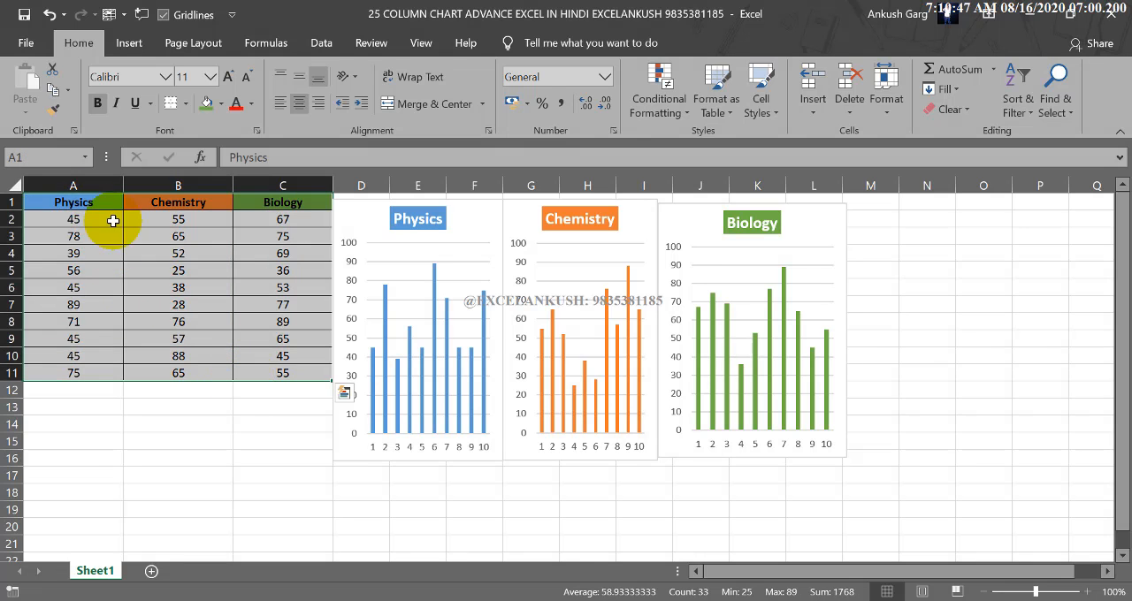
pyautogui.moveTo(89, 202); pyautogui.dragTo(246, 366)
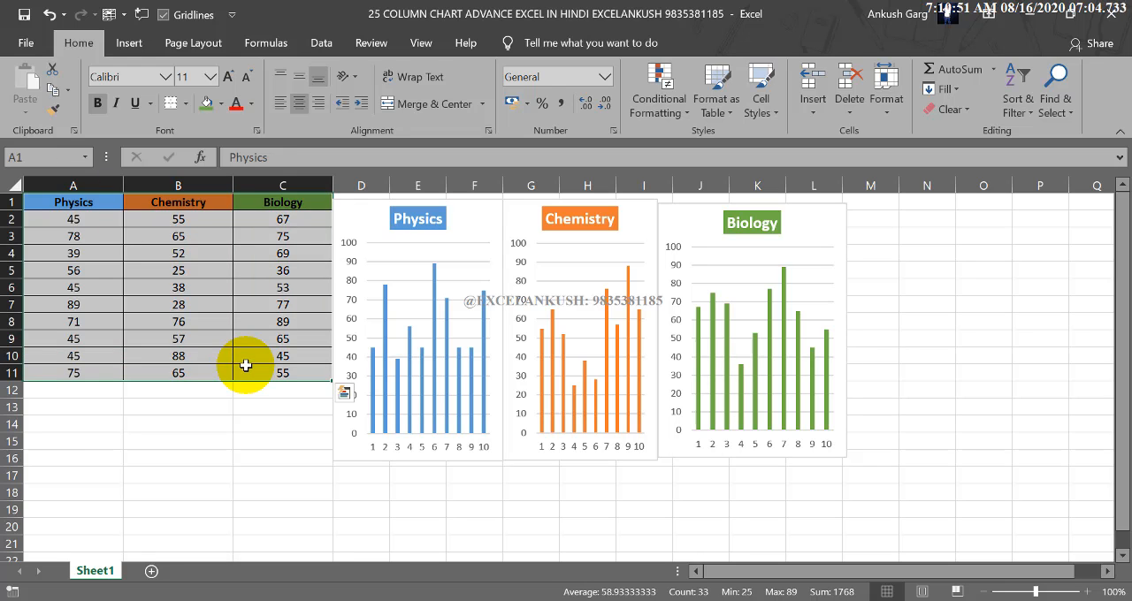
pyautogui.click(129, 45)
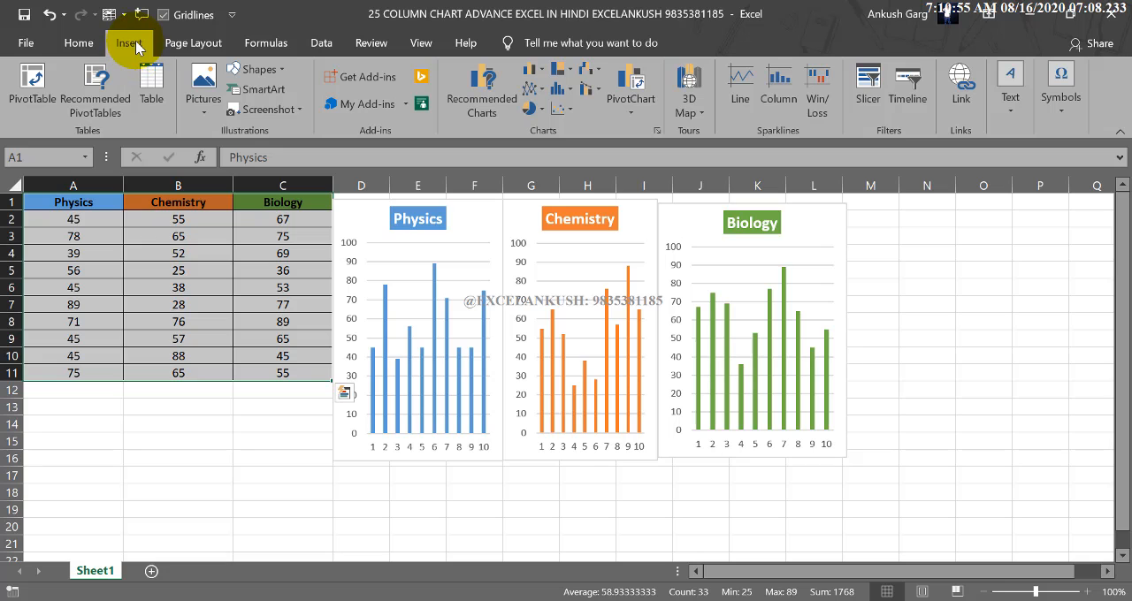
pyautogui.click(534, 70)
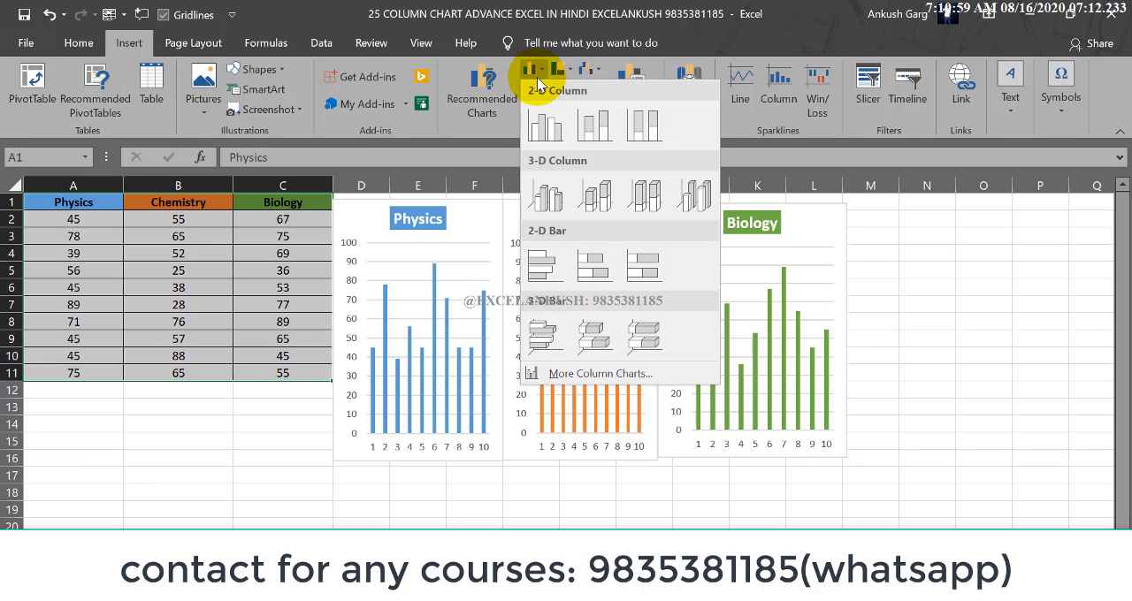
pyautogui.click(545, 126)
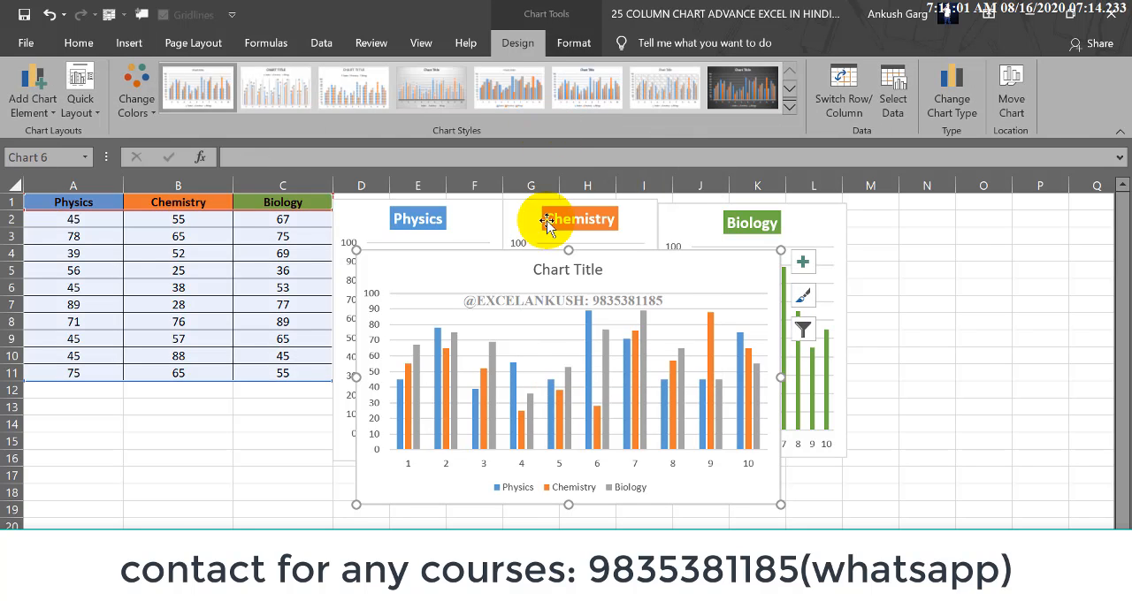
# Move the combined chart over the Biology chart, clear of the Physics and Chemistry charts.
pyautogui.moveTo(518, 253)
pyautogui.mouseDown()
pyautogui.moveTo(476, 302)
pyautogui.moveTo(391, 295)
pyautogui.moveTo(511, 293)
pyautogui.moveTo(522, 272)
pyautogui.mouseUp()
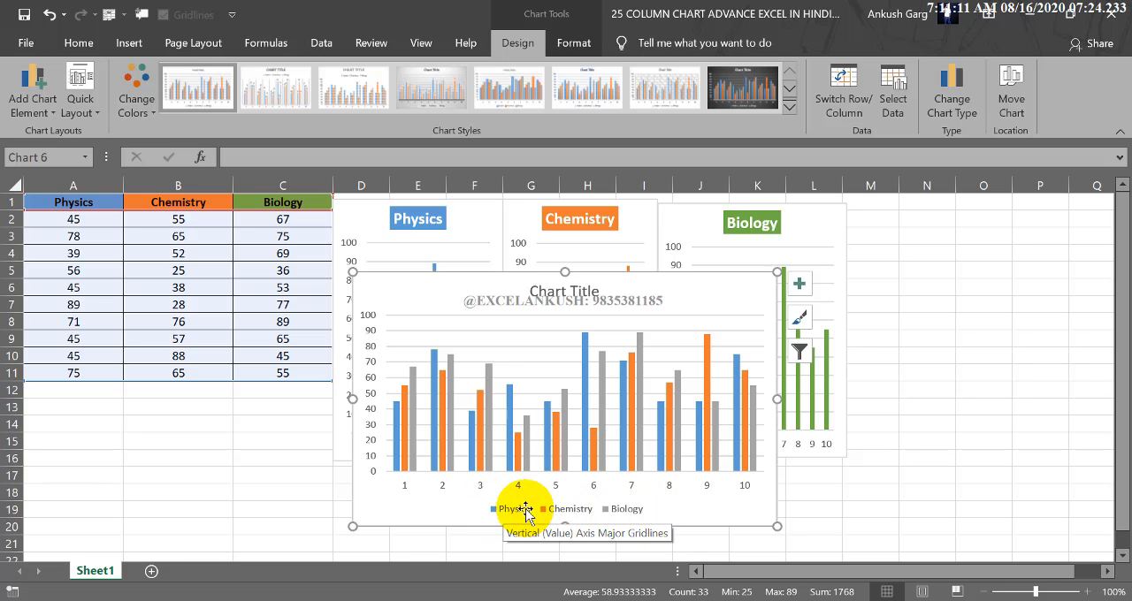
pyautogui.moveTo(579, 301); pyautogui.dragTo(766, 323)
pyautogui.hotkey('ctrl', 'z')
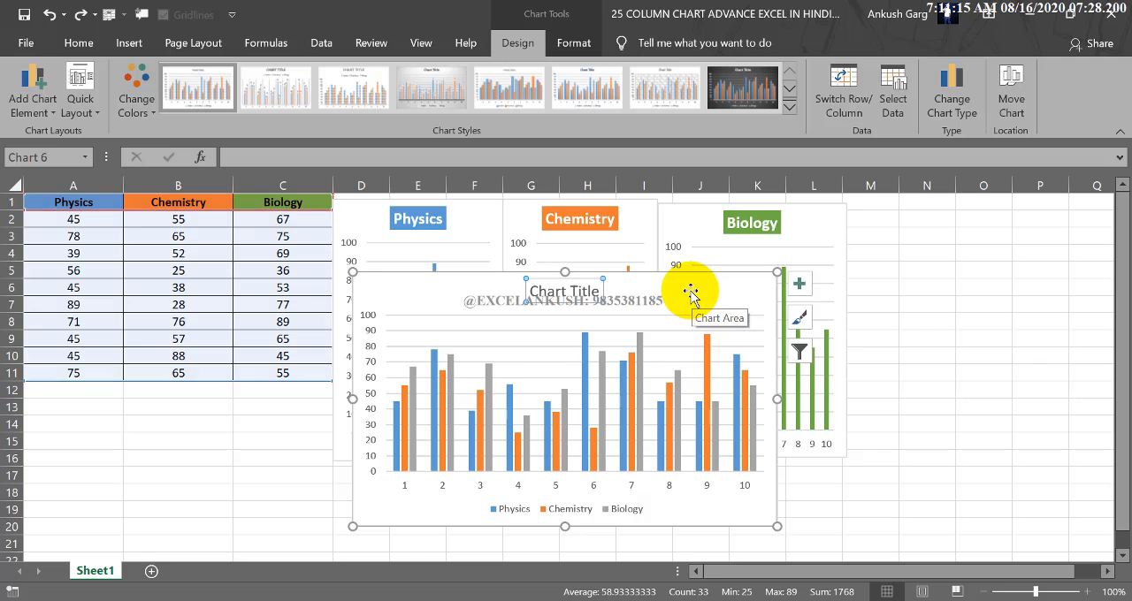
pyautogui.moveTo(687, 293); pyautogui.dragTo(971, 231)
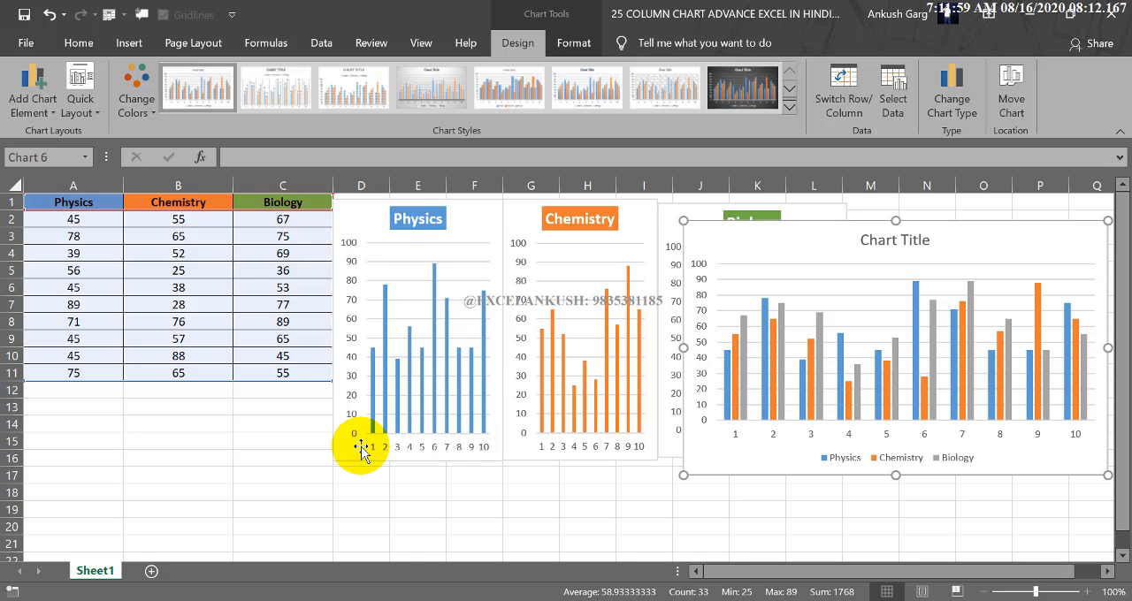
pyautogui.moveTo(379, 382)
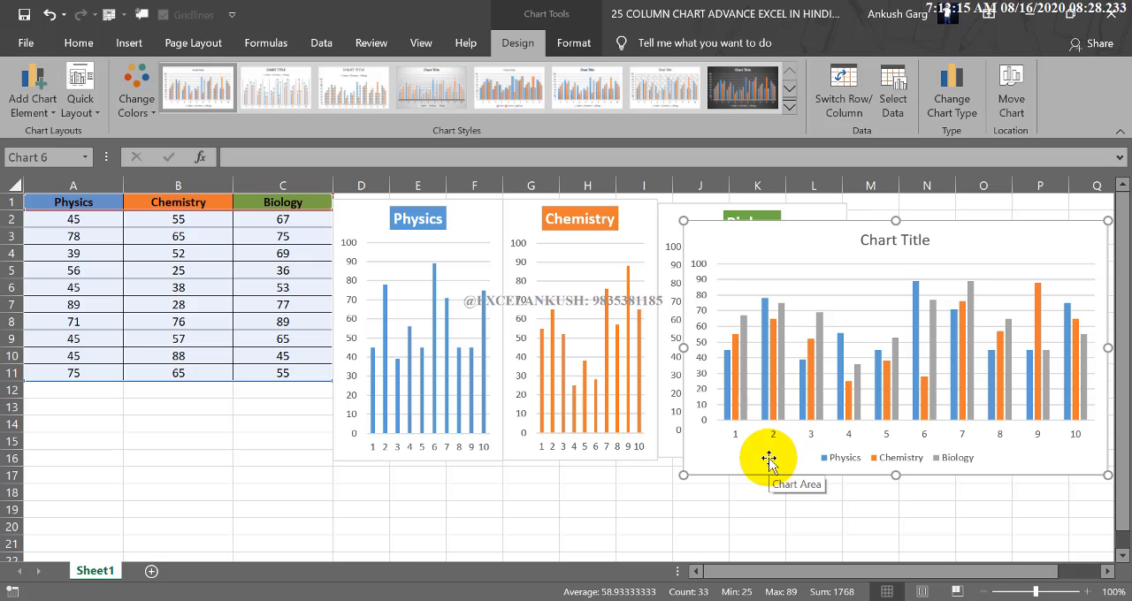
pyautogui.moveTo(940, 250); pyautogui.dragTo(922, 253)
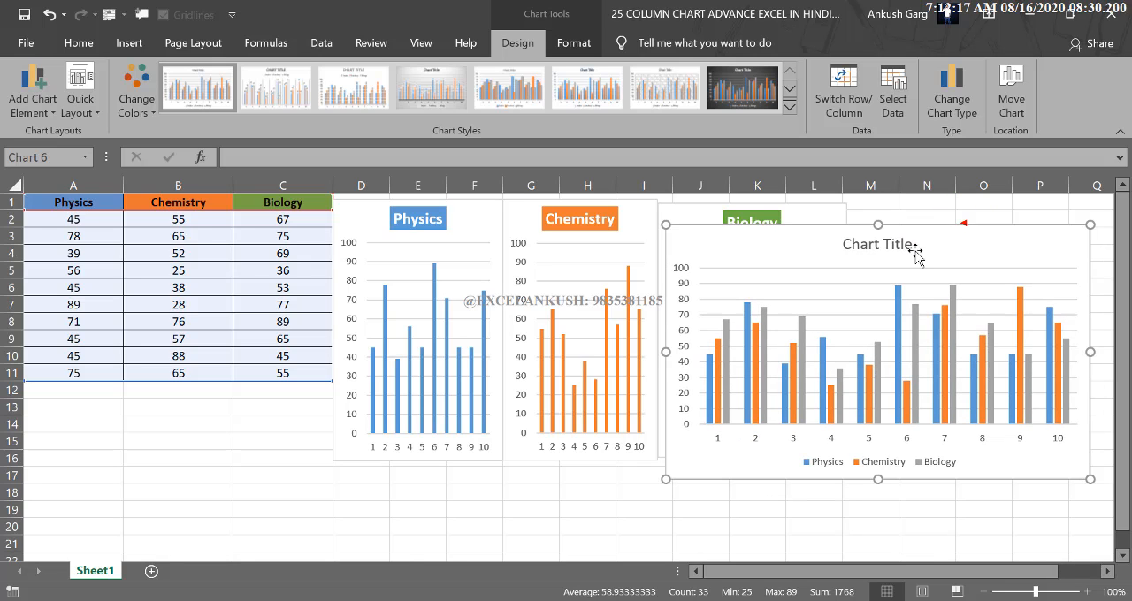
# Replace the combined chart's placeholder title with "Marks".
pyautogui.click(897, 249)
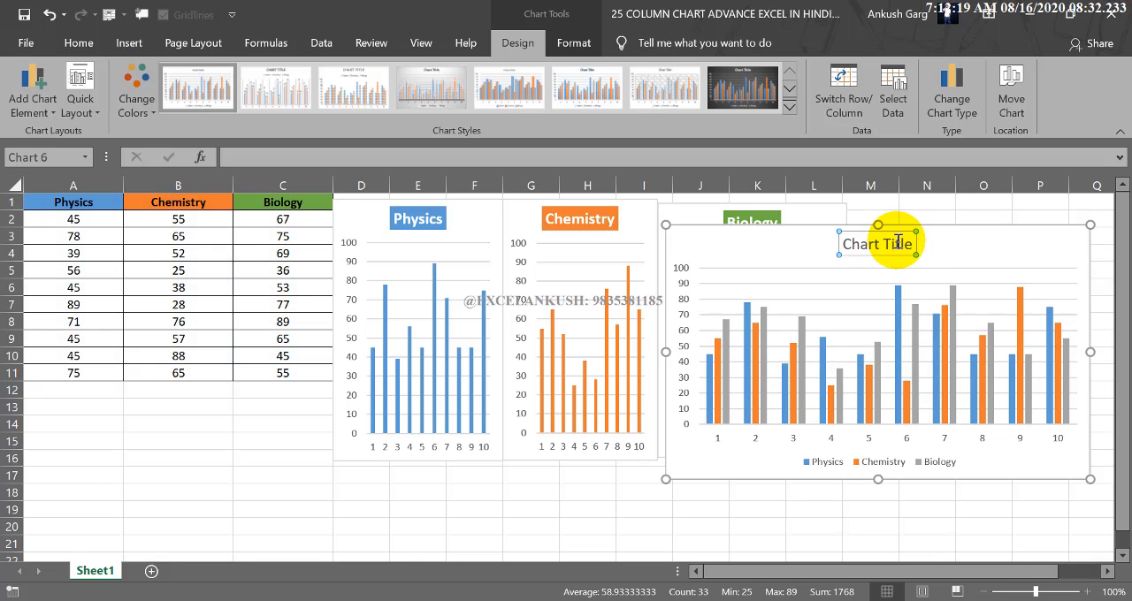
pyautogui.tripleClick(897, 244)
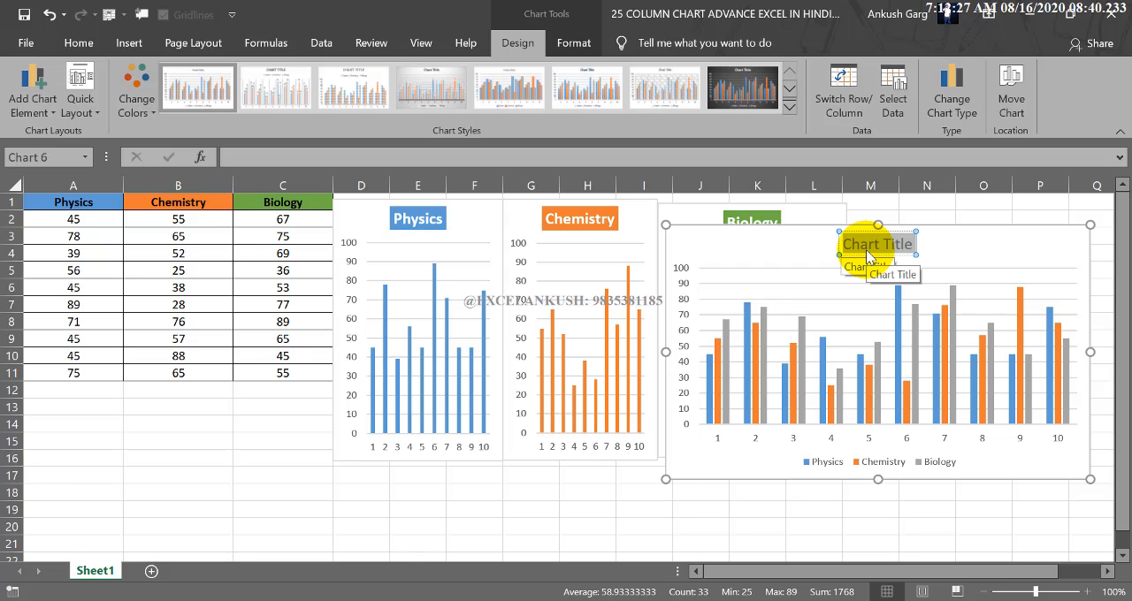
pyautogui.write('amrks')
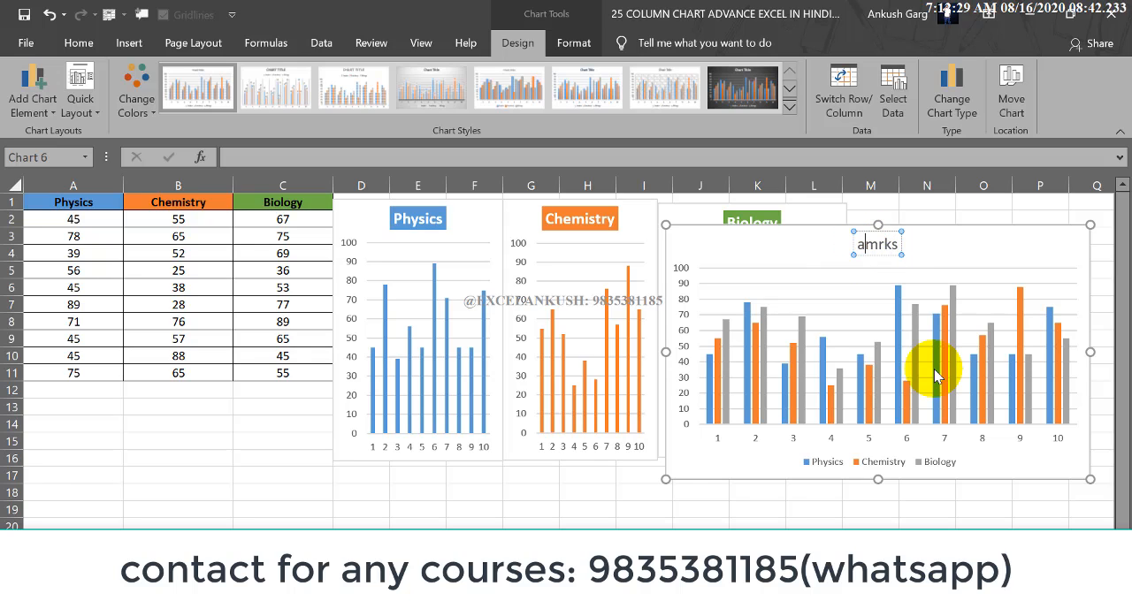
pyautogui.press('BackSpace')
pyautogui.press('Delete')
pyautogui.write('M')
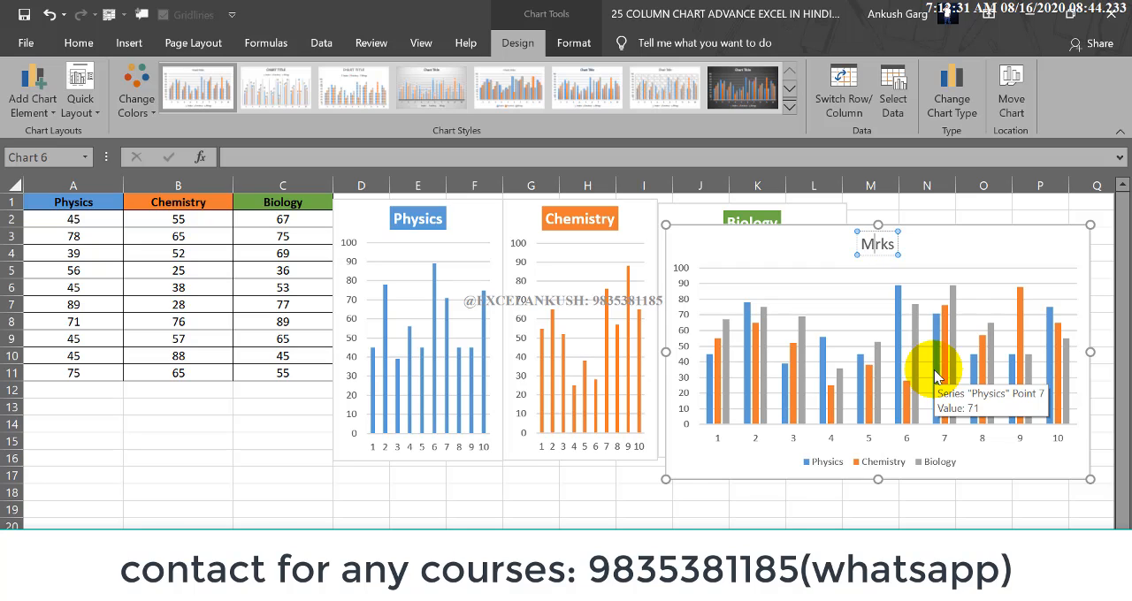
pyautogui.press('Right')
pyautogui.write('a')
pyautogui.press('BackSpace')
pyautogui.press('BackSpace')
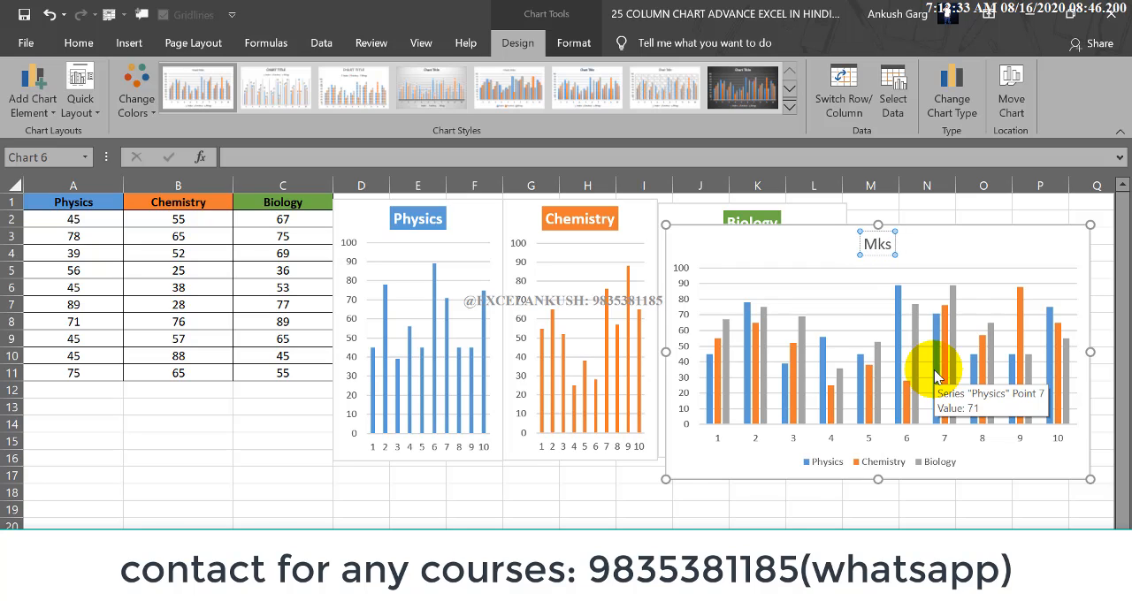
pyautogui.write('ar')
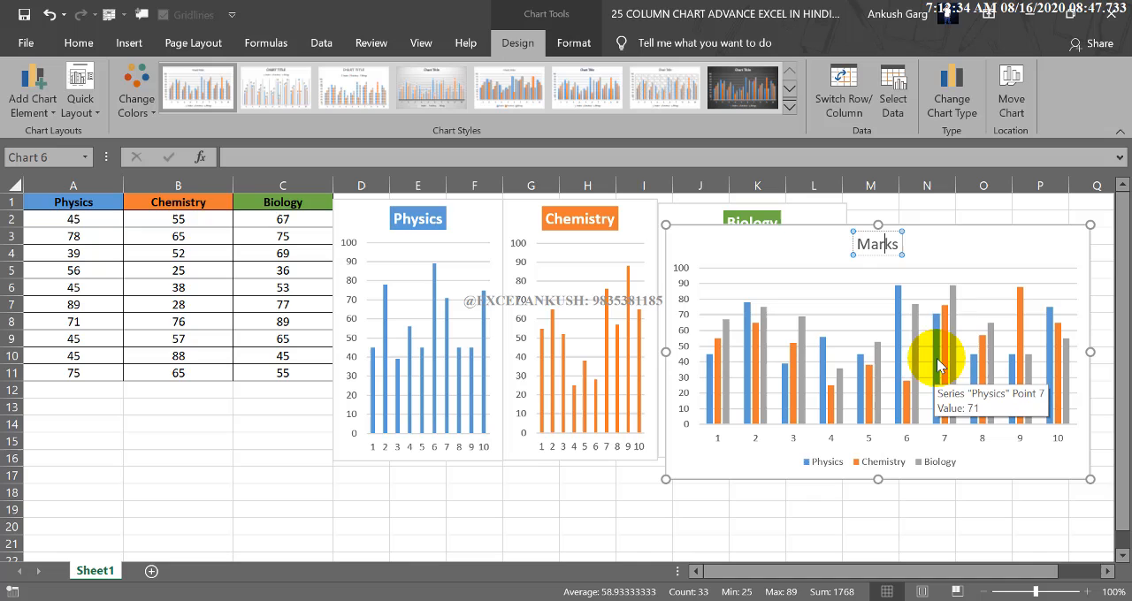
pyautogui.click(933, 218)
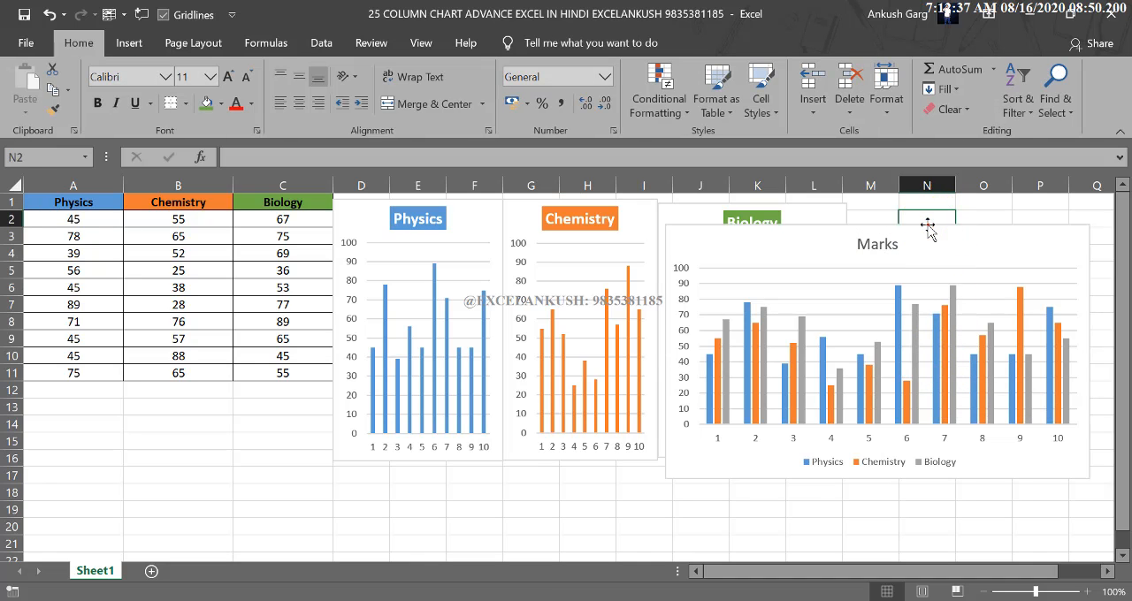
# Fill the Biology series columns in the Marks chart with the green theme colour and deselect the chart.
pyautogui.click(927, 230)
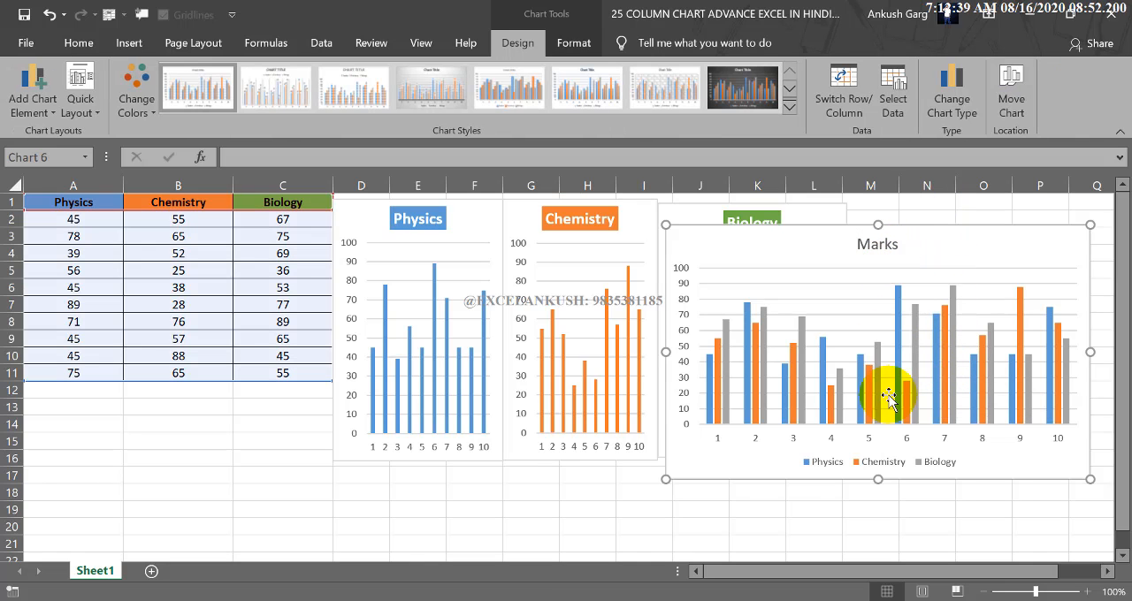
pyautogui.click(727, 358)
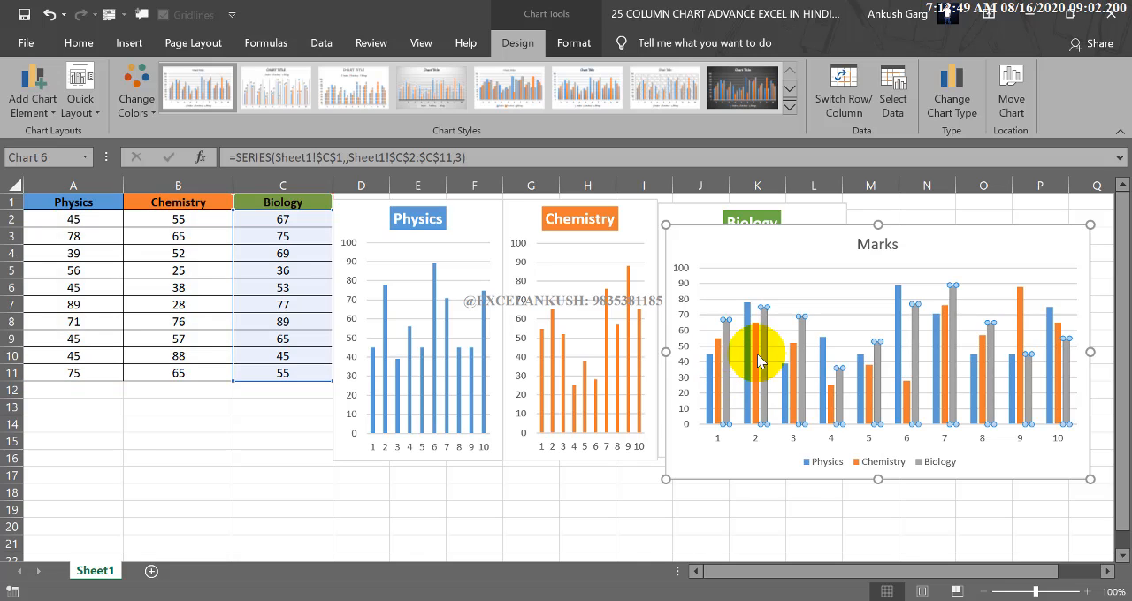
pyautogui.click(575, 44)
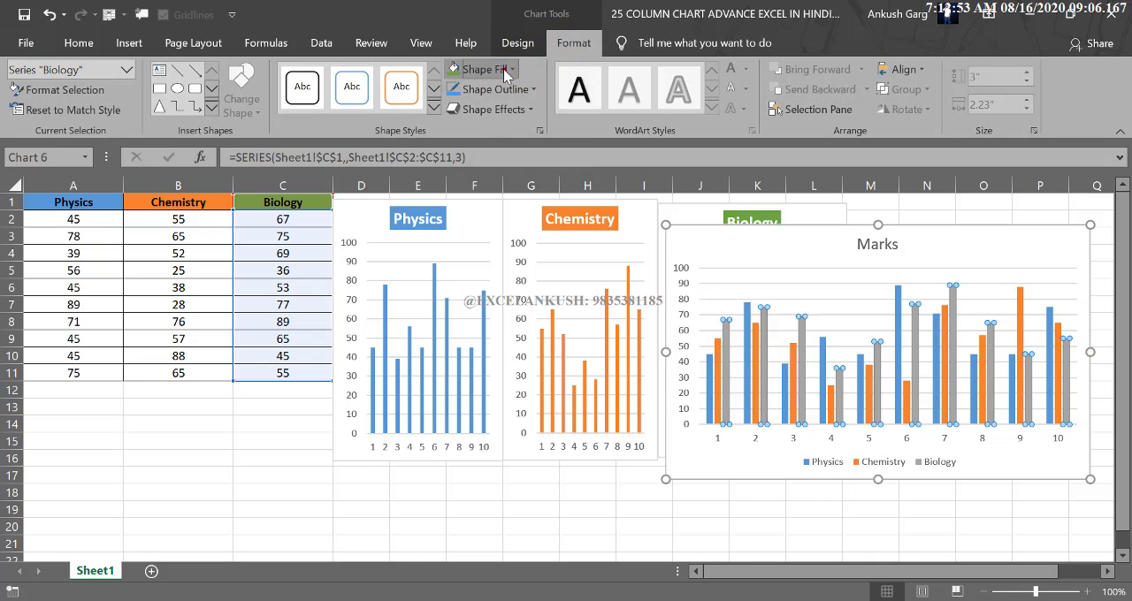
pyautogui.click(477, 69)
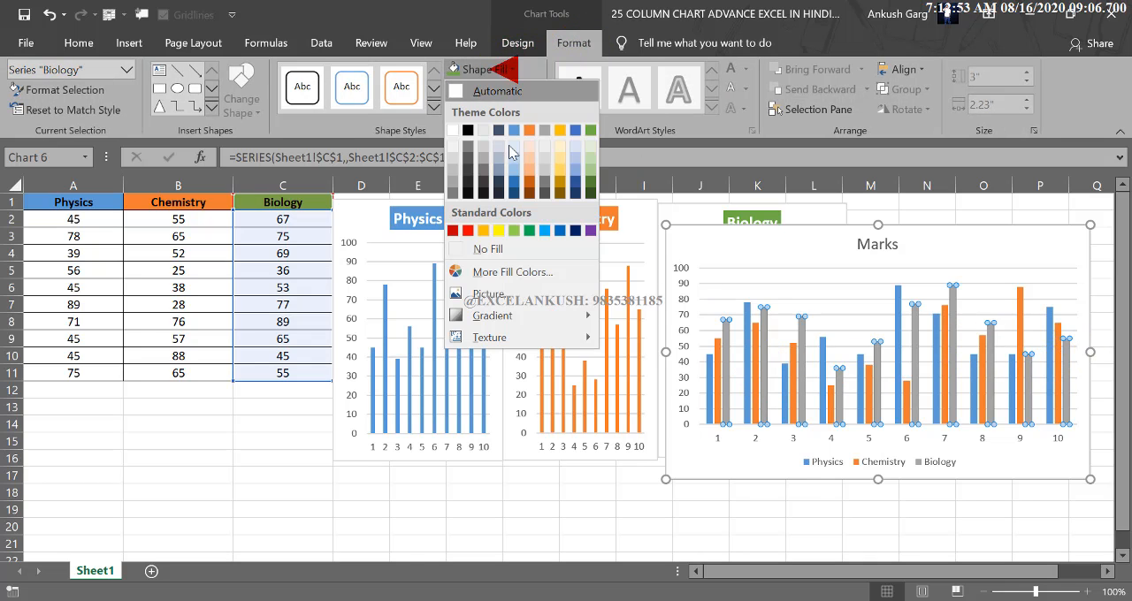
pyautogui.click(590, 130)
pyautogui.click(772, 452)
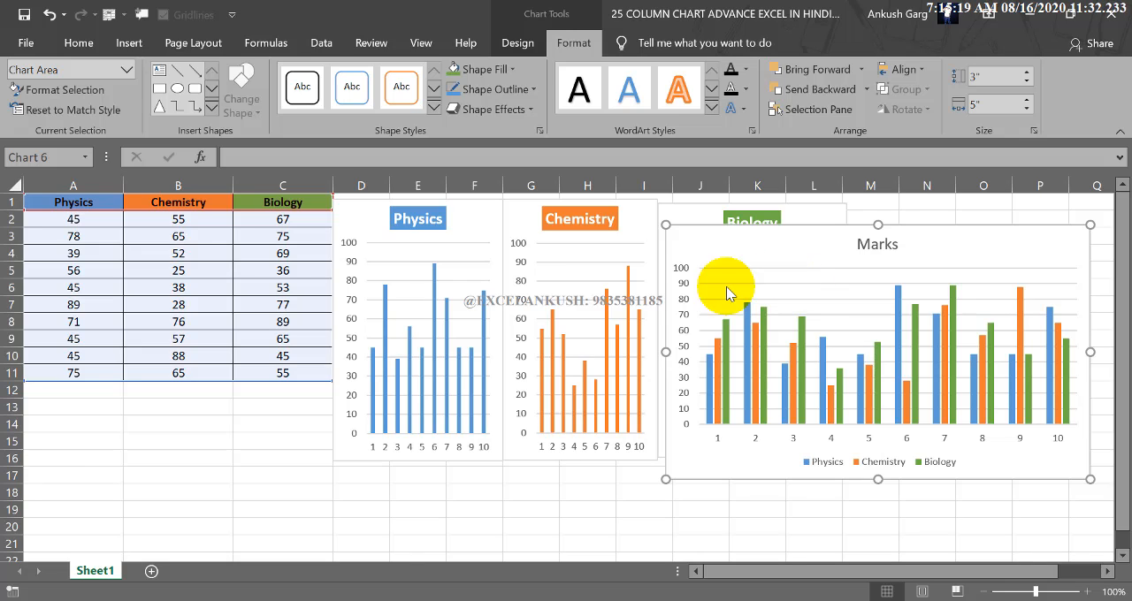
pyautogui.click(246, 474)
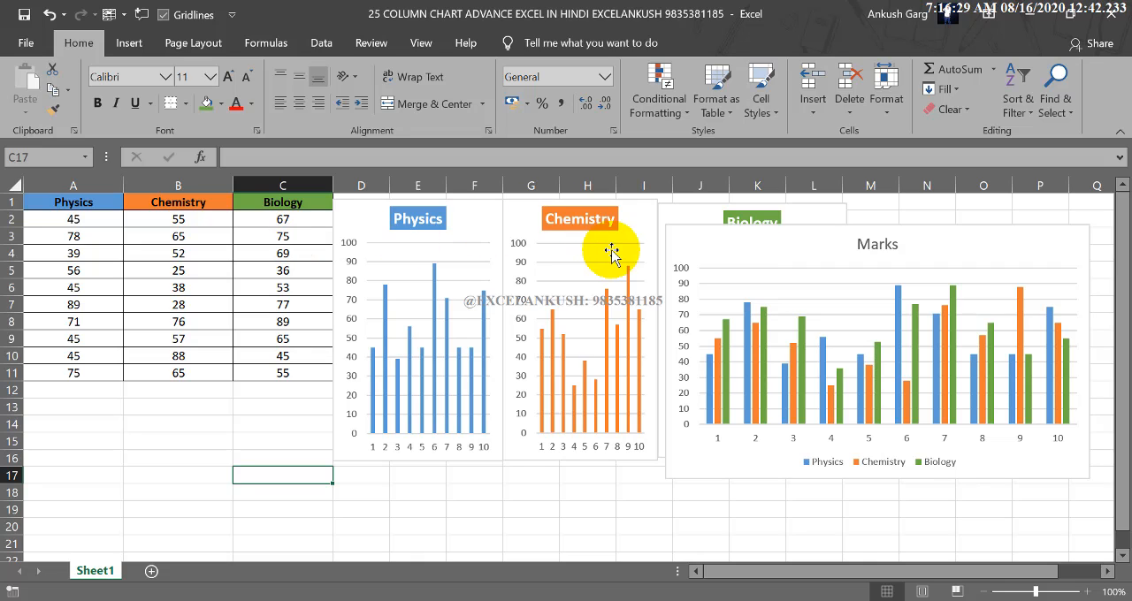
pyautogui.click(612, 509)
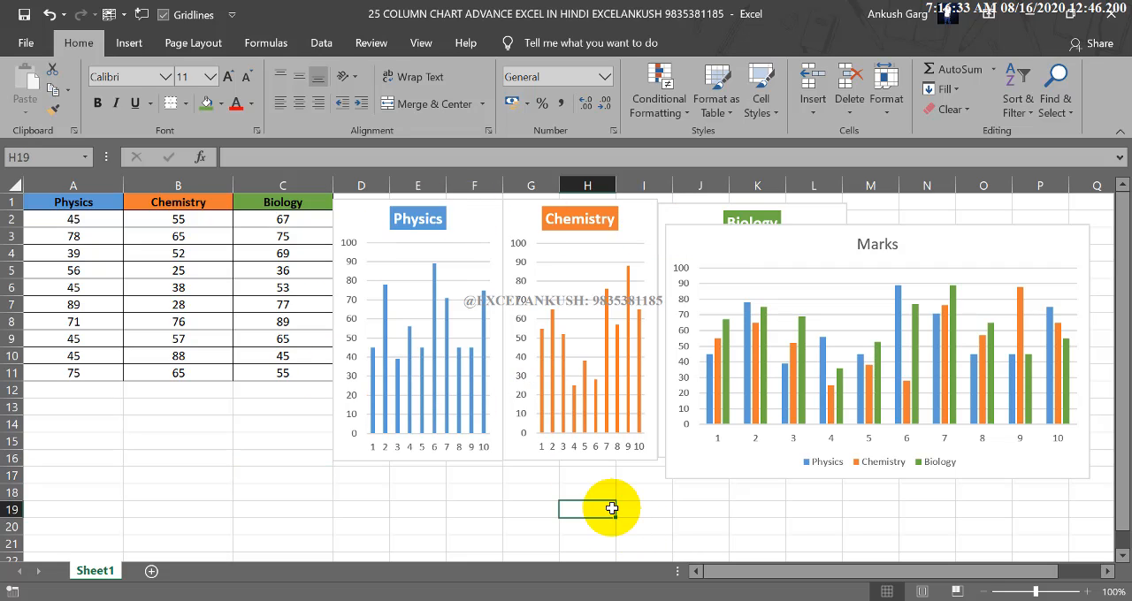